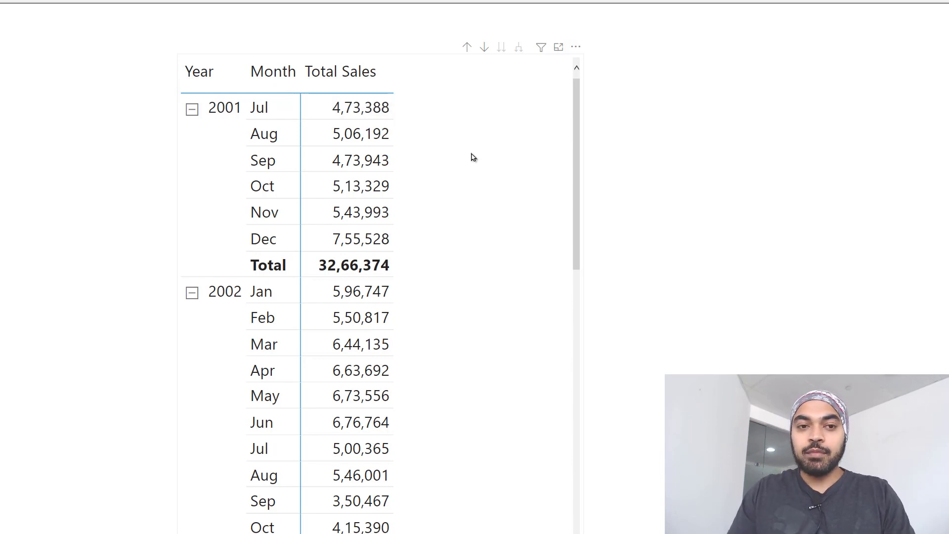
- Add the Products table's ProductKey below Month in the matrix rows and expand July 2001 to product level
click(505, 146)
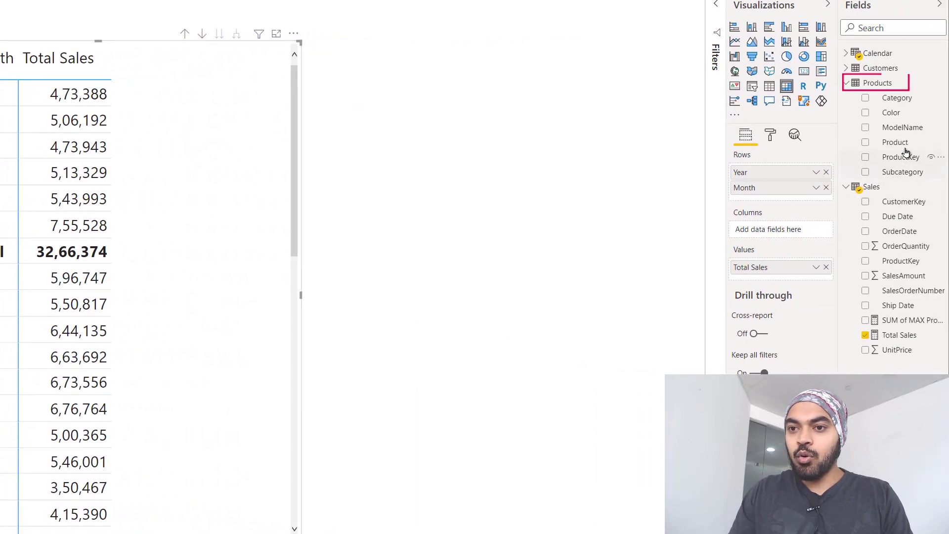
drag(908, 158, 791, 200)
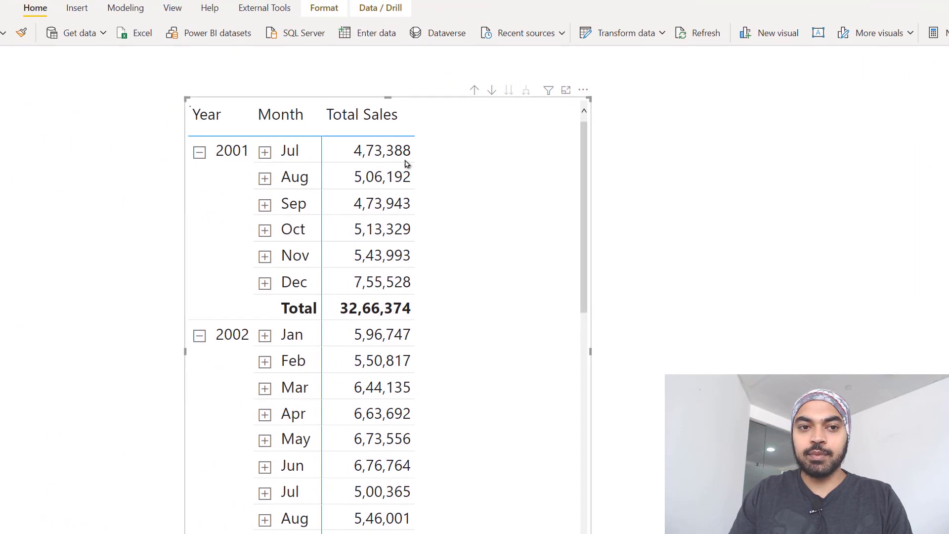
click(265, 152)
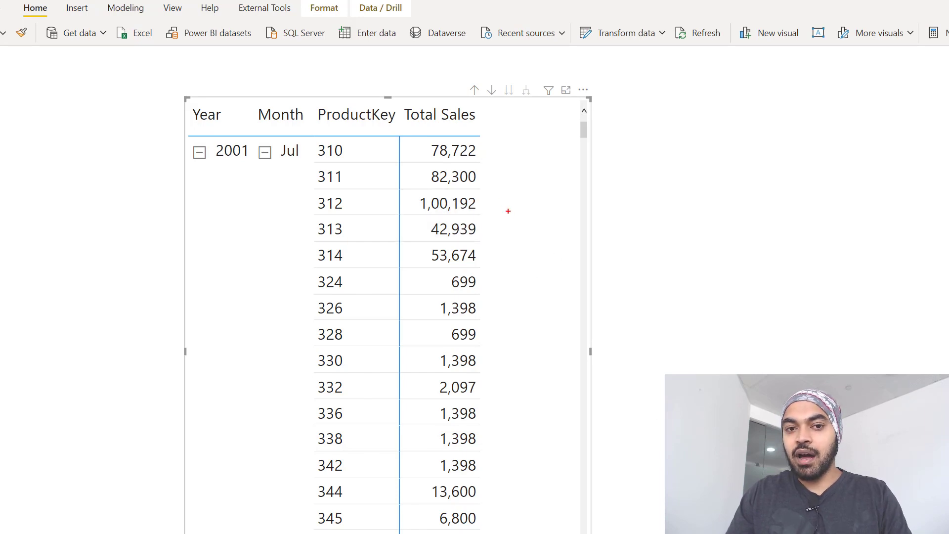
- Review the highest product sales in July 2001 and the following month, and remove ProductKey from the matrix rows
drag(399, 199, 446, 217)
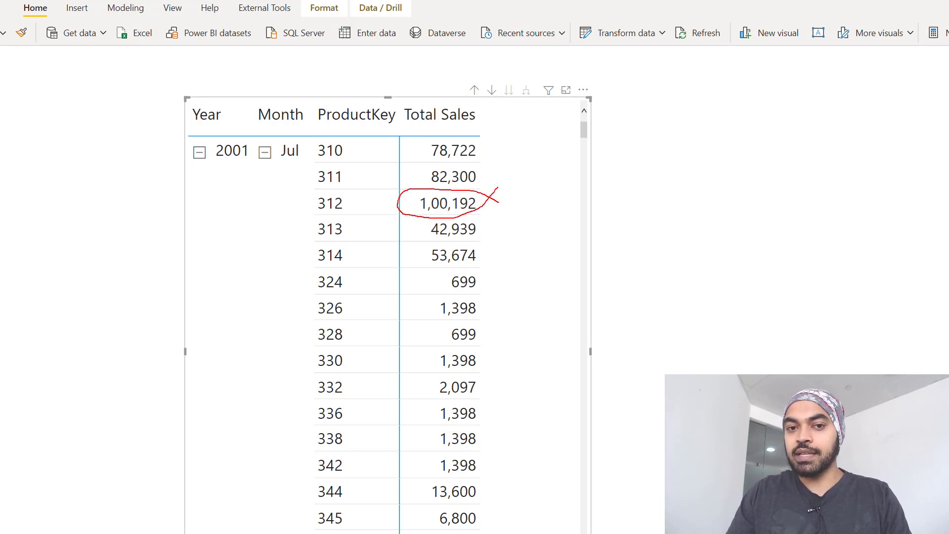
key(Escape)
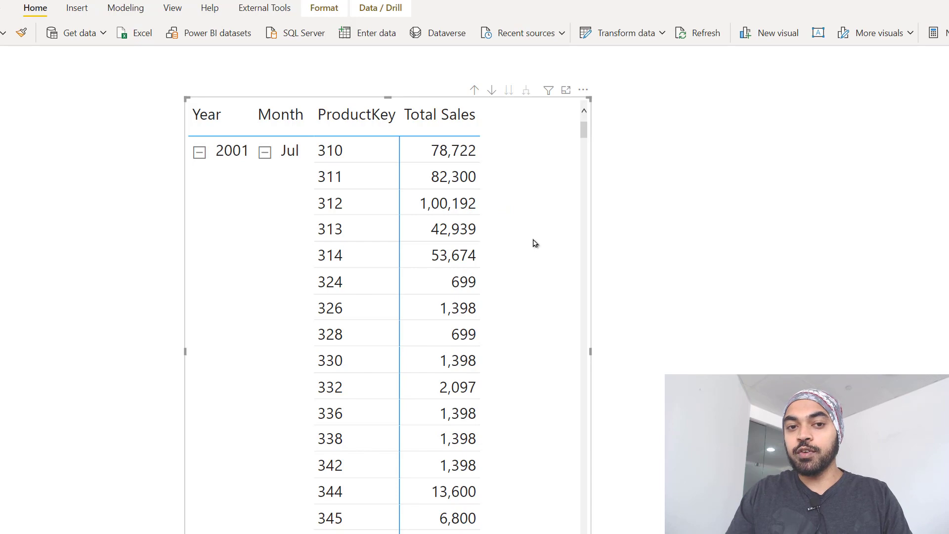
scroll(534, 243, down, 10)
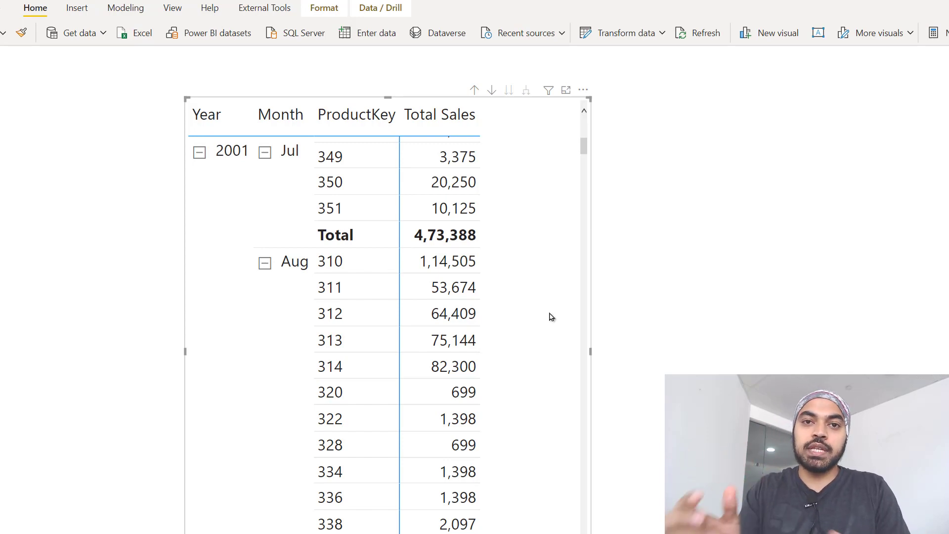
scroll(552, 316, up, 5)
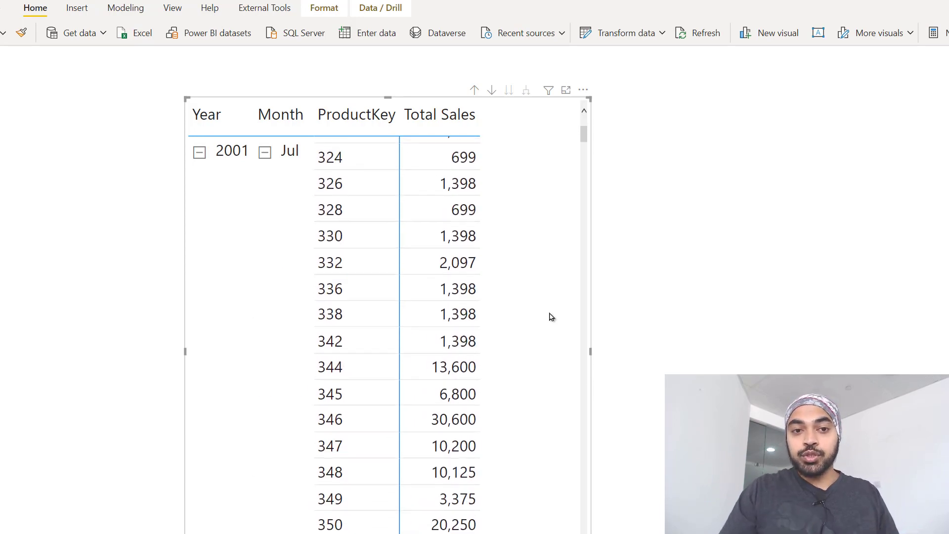
scroll(551, 317, up, 2)
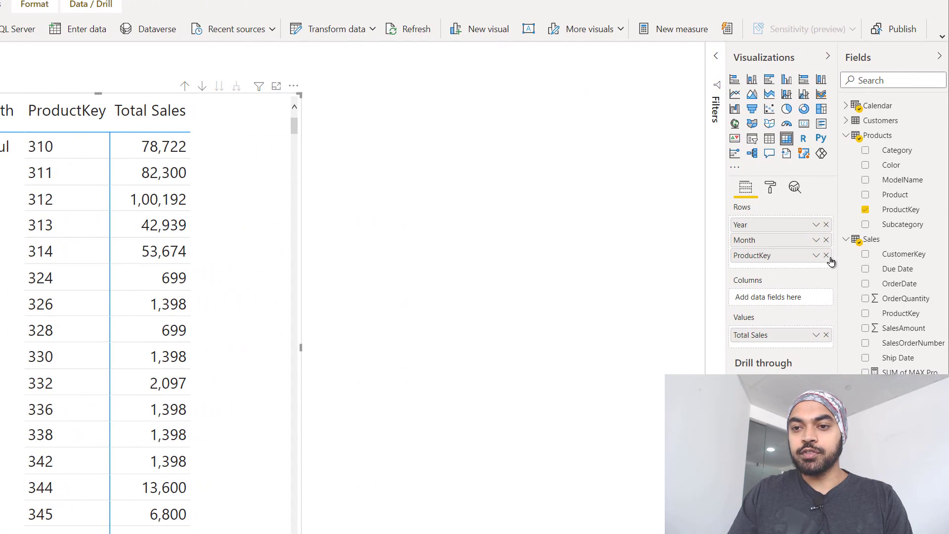
click(826, 255)
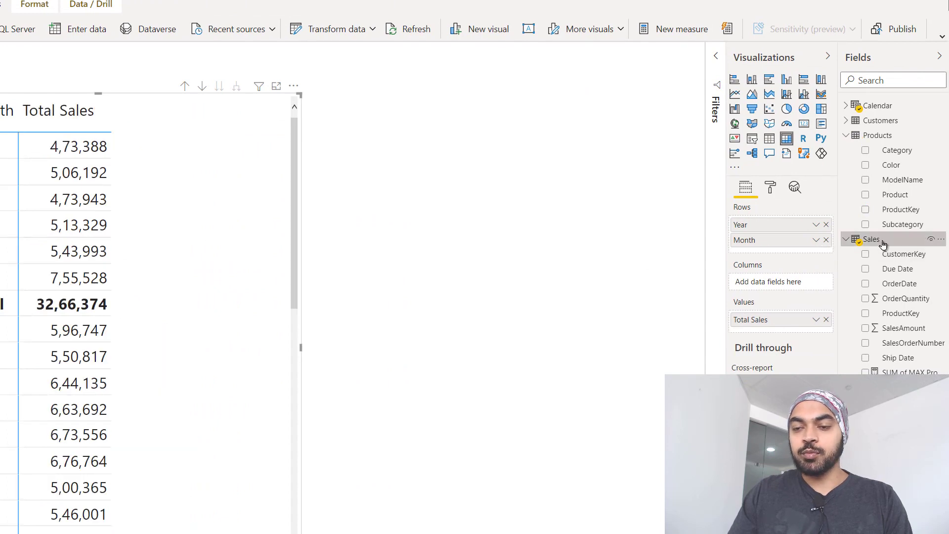
- Create a new measure in the Sales table and name it "Winning Prod Sales"
right_click(846, 241)
click(596, 228)
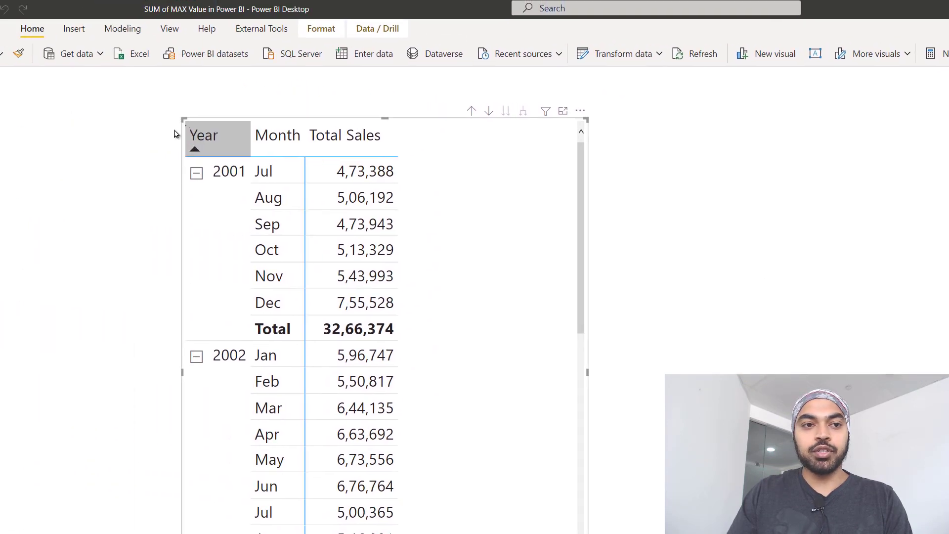
text(Winnin)
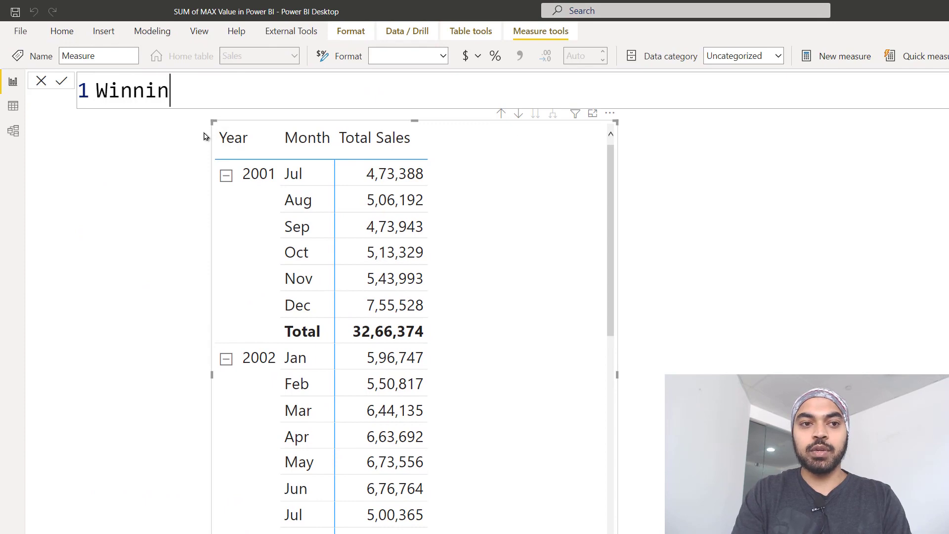
text(g Prod Sales =)
key(Return)
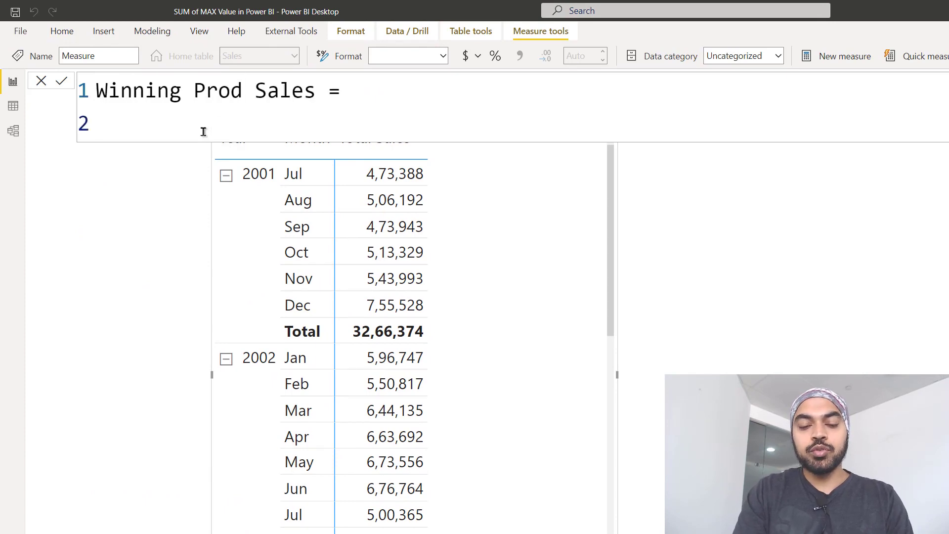
- Begin the measure's formula with the MAXX function and enter Sales as its table argument
text(maxx)
key(Tab)
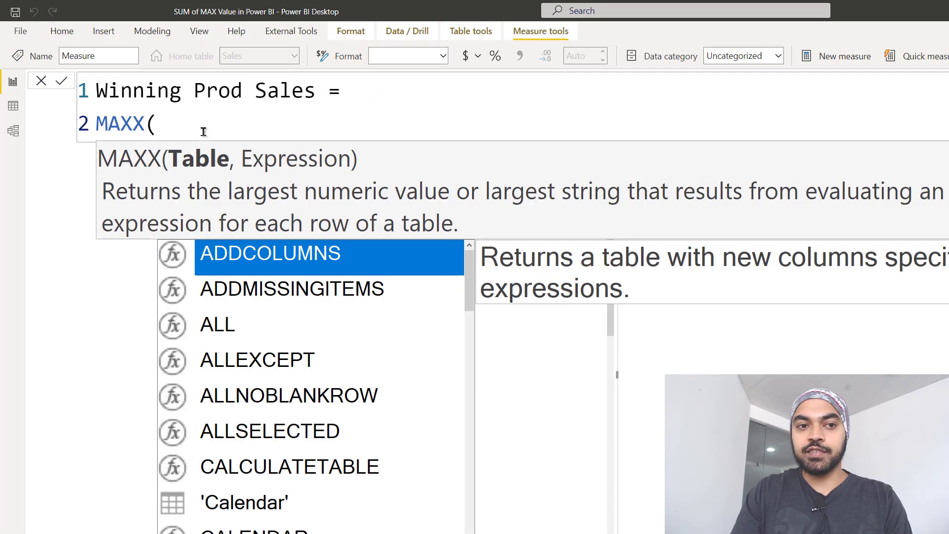
key(Escape)
key(shift+Return)
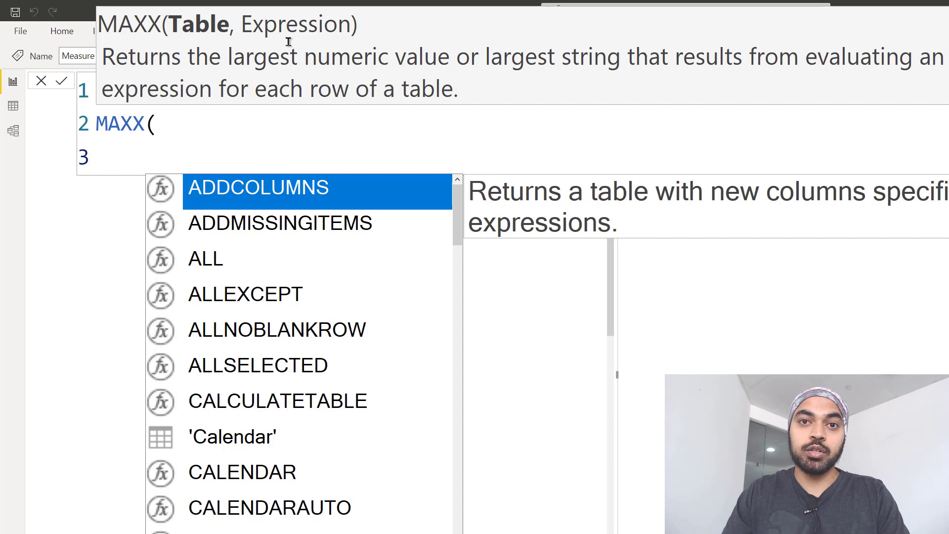
text(sal)
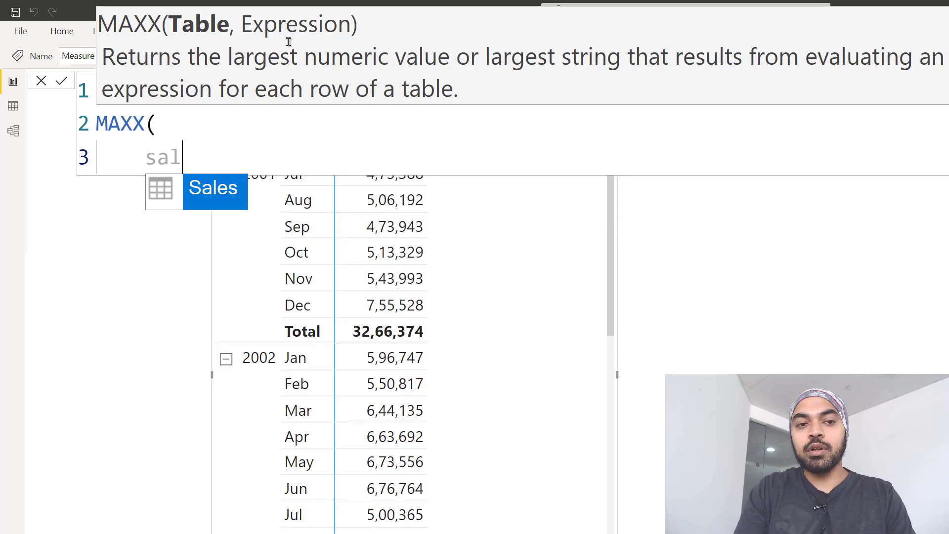
key(Tab)
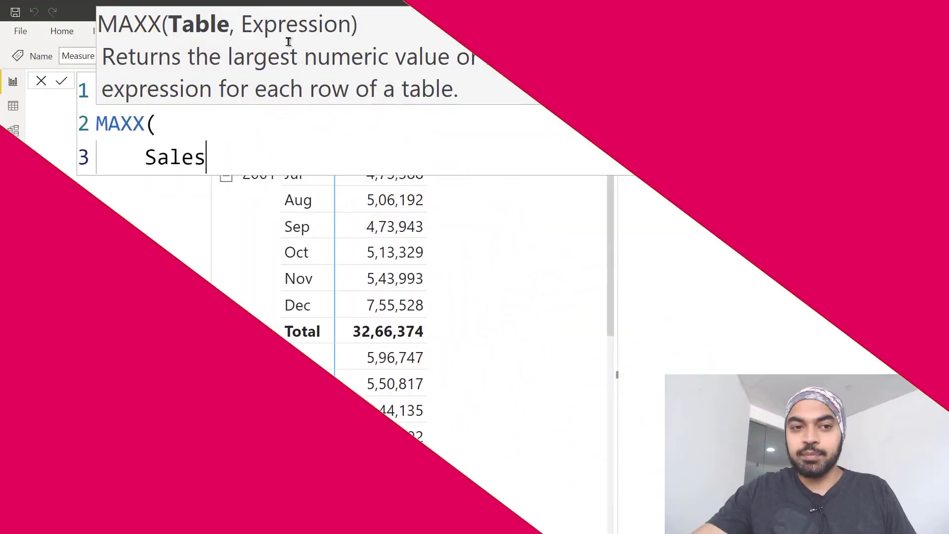
- Replace the MAXX table argument with Products, use [Total Sales] as the expression, and close the function
key(ctrl+shift+Left)
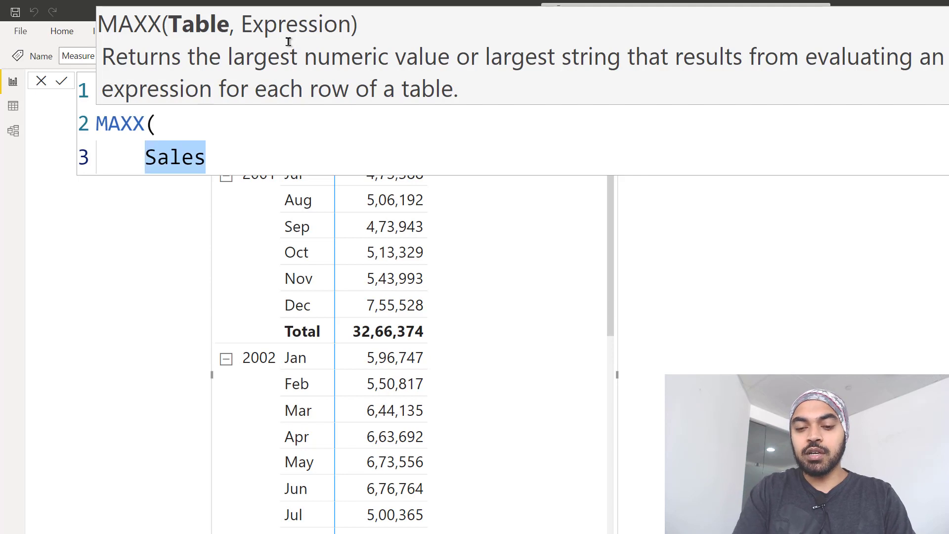
text(Products)
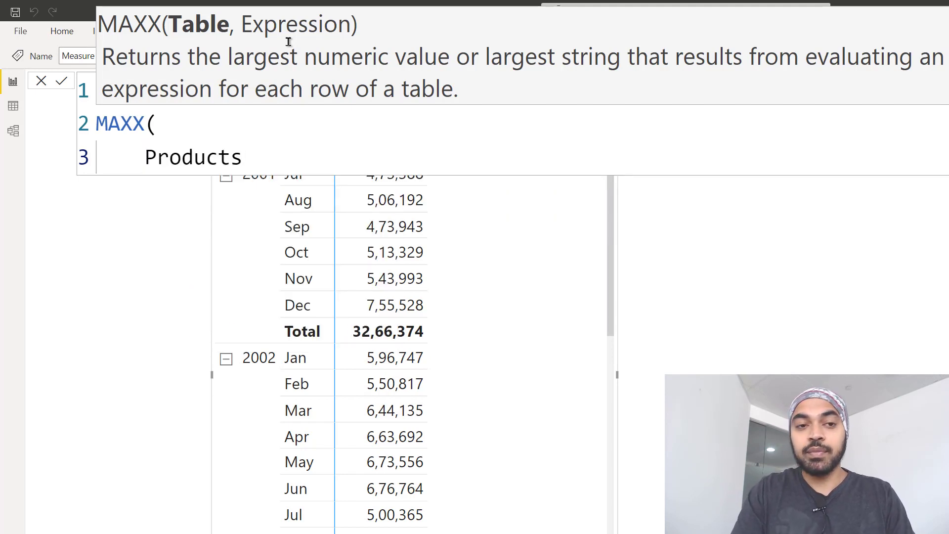
text(,)
key(Return)
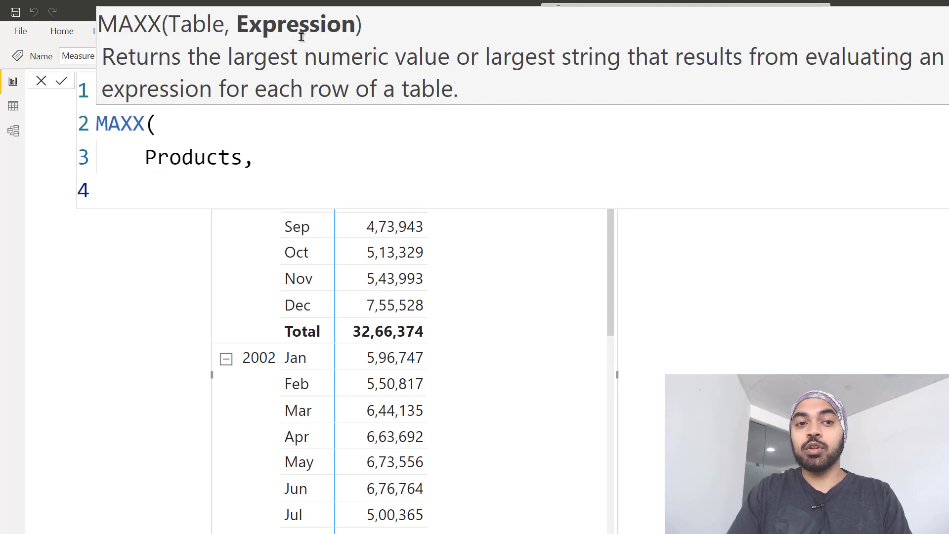
text(tot)
key(Tab)
key(Return)
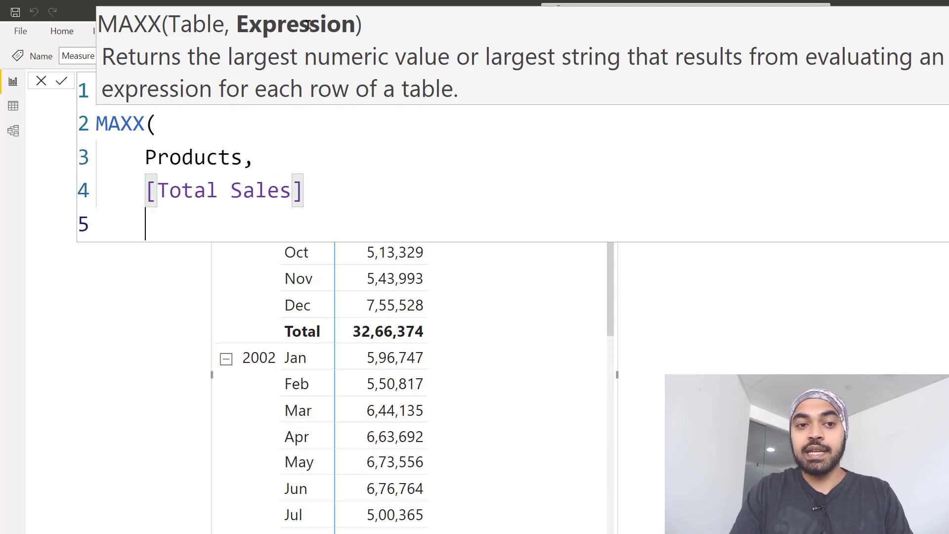
text())
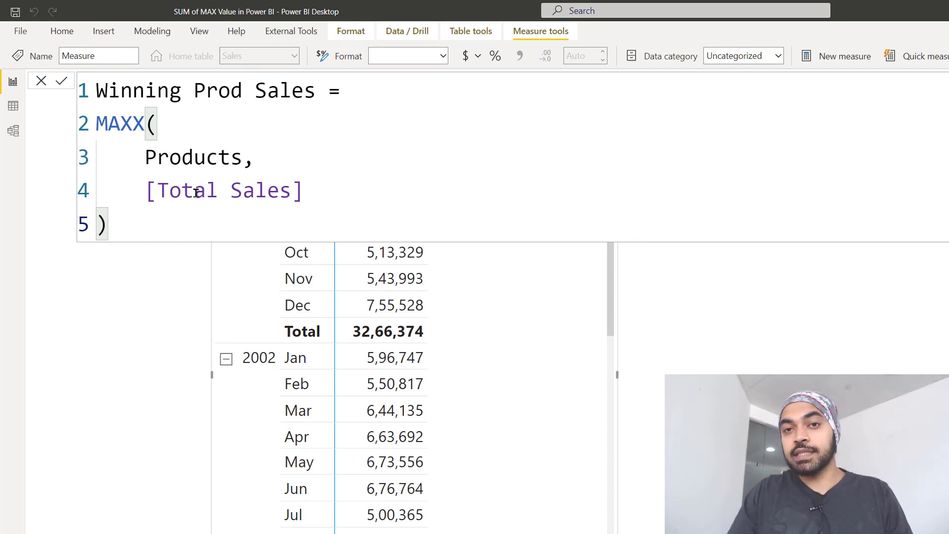
- Commit the Winning Prod Sales formula and add the measure to the matrix values after Total Sales
drag(99, 122, 144, 123)
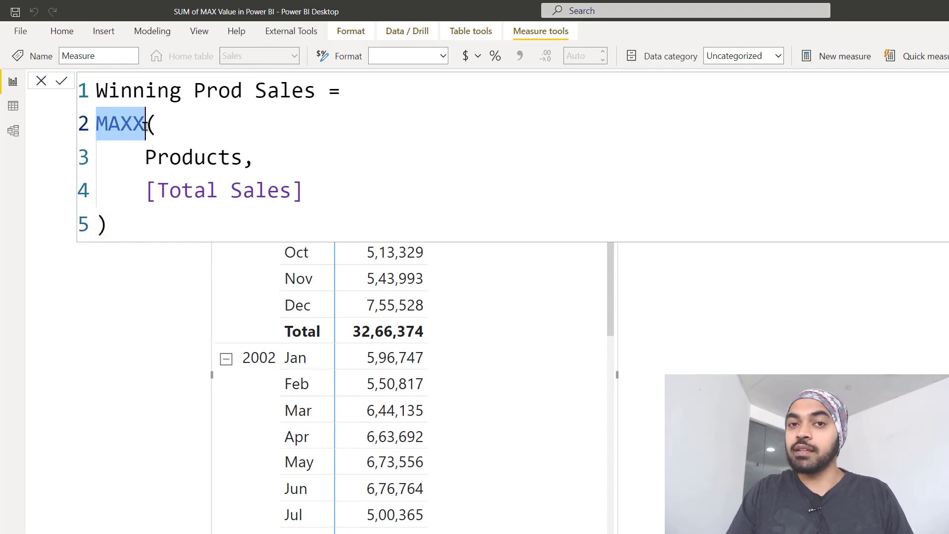
click(214, 229)
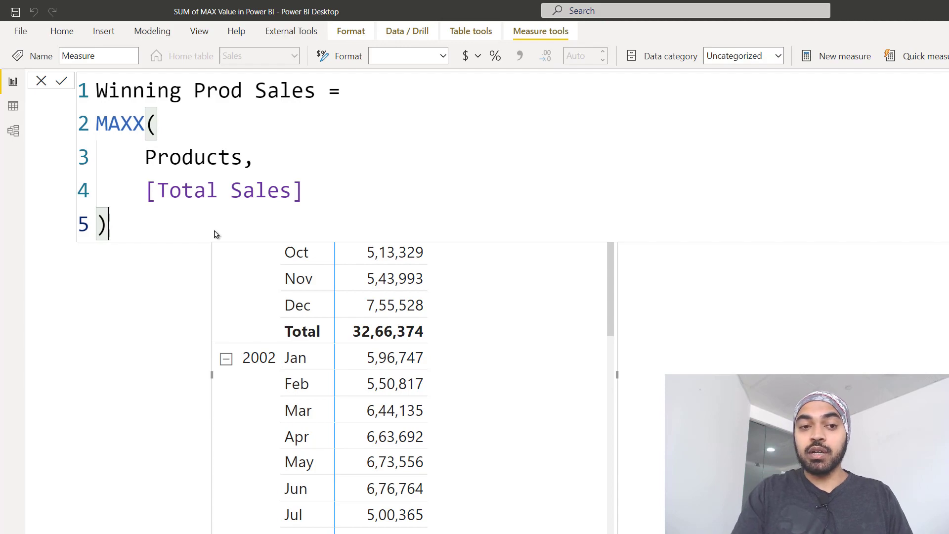
key(Return)
drag(923, 335, 386, 257)
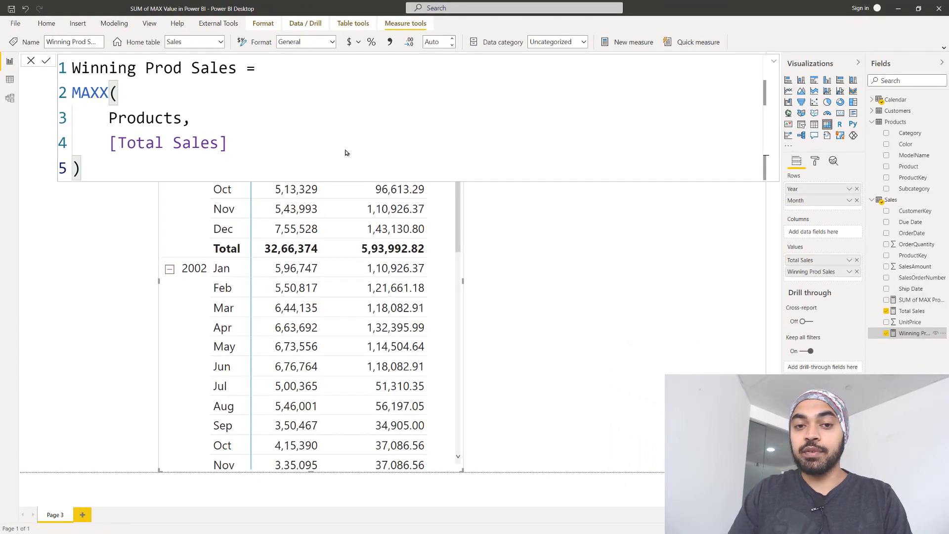
click(346, 153)
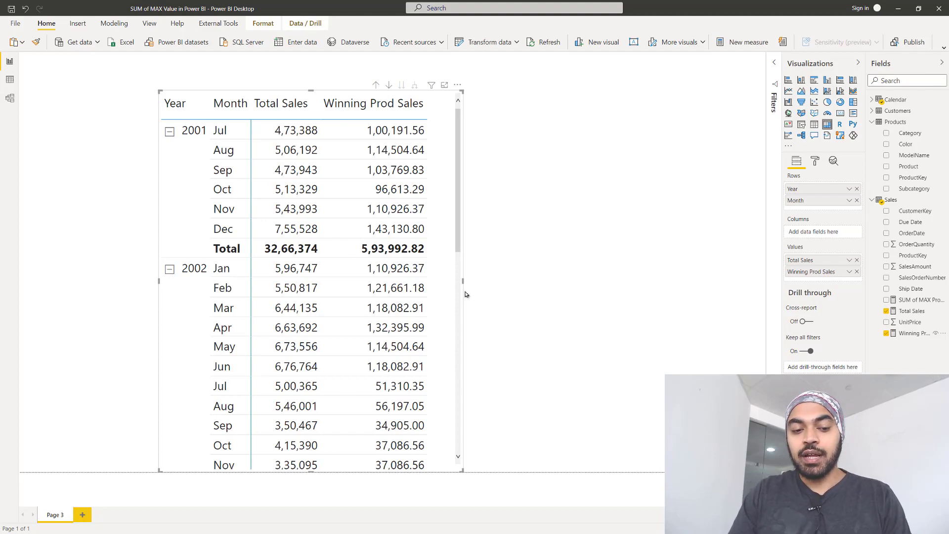
- Compare the 2001 total of Winning Prod Sales with the monthly values from July to December
drag(438, 247, 367, 233)
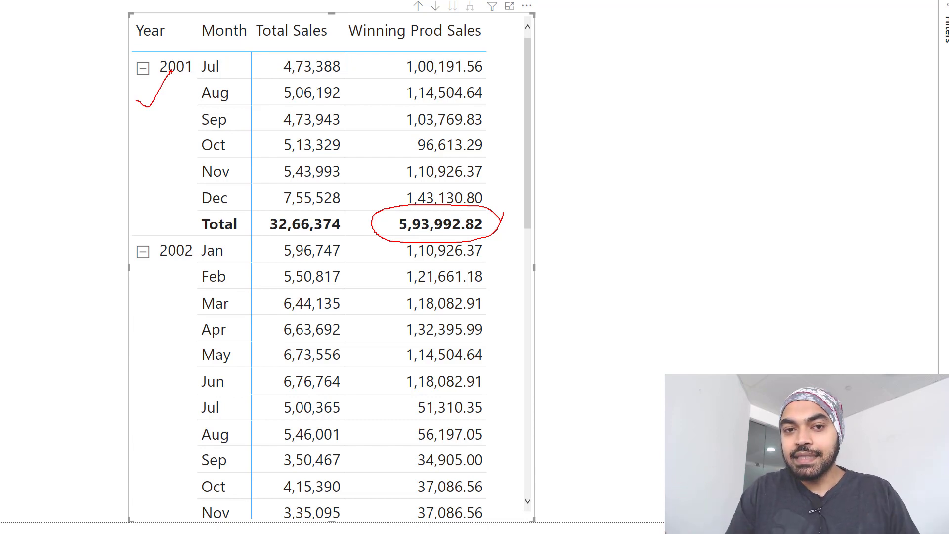
drag(496, 63, 518, 63)
mouse_move(499, 94)
mouse_down()
mouse_move(513, 94)
mouse_move(509, 146)
mouse_up()
drag(498, 167, 512, 189)
mouse_move(528, 70)
mouse_down()
mouse_move(543, 139)
mouse_move(529, 195)
mouse_move(563, 220)
mouse_move(519, 226)
mouse_move(523, 233)
mouse_up()
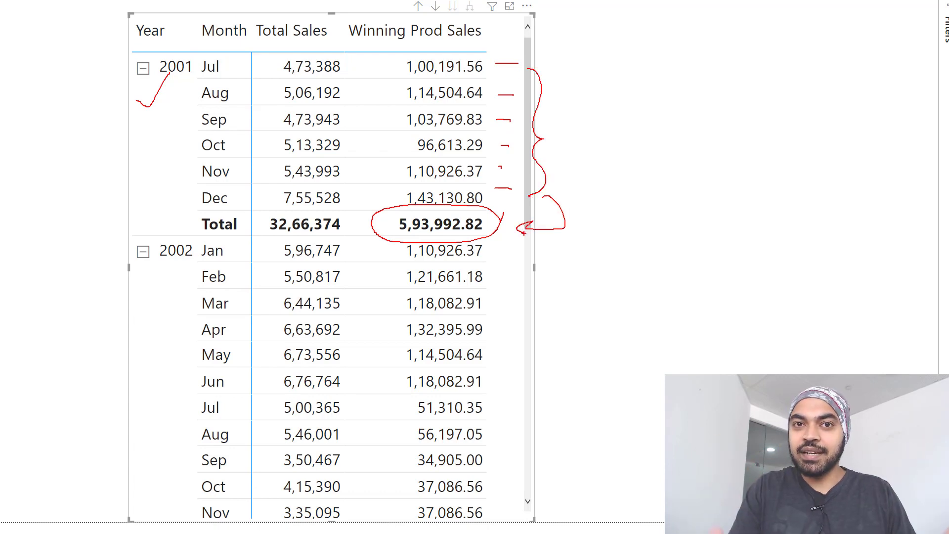
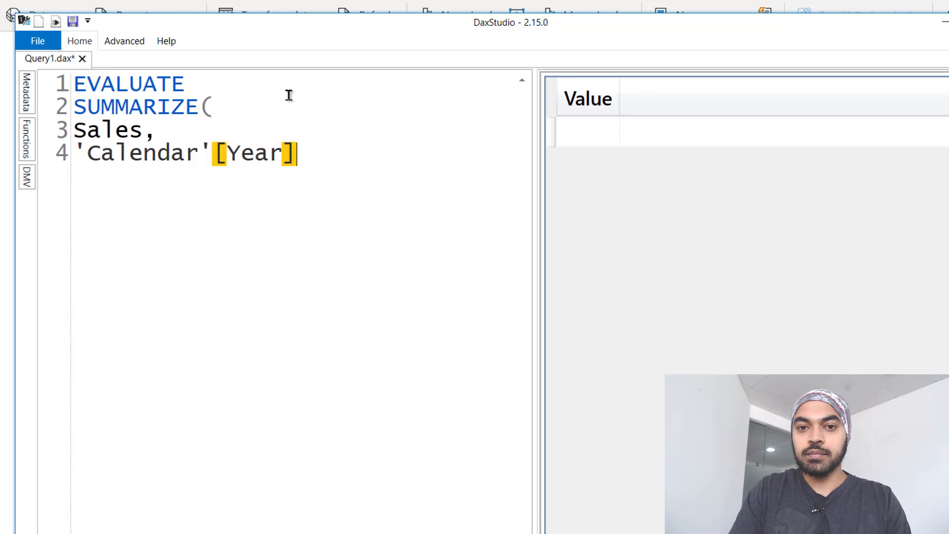
- In DAX Studio, add 'Calendar'[Month] after 'Calendar'[Year] in the SUMMARIZE query and close the function
text(,Cal)
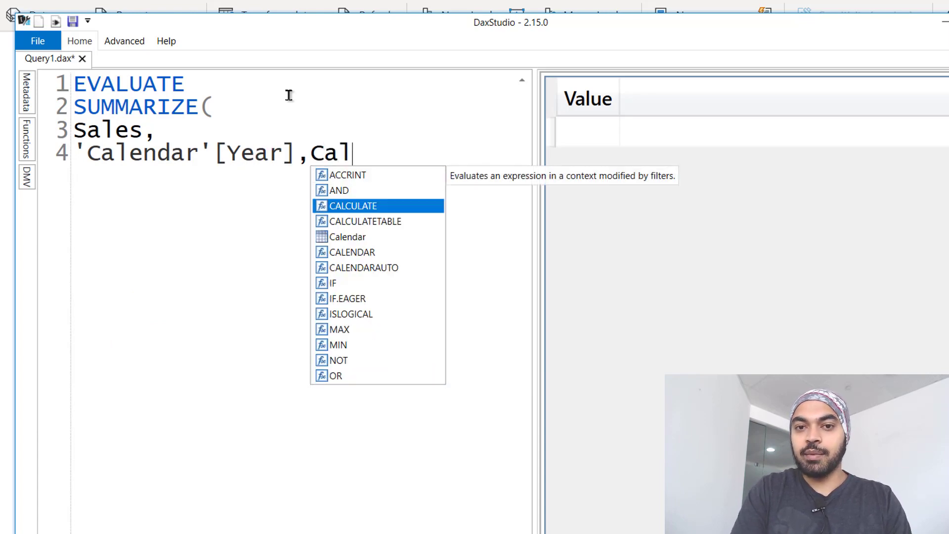
key(Down)
key(Down)
key(Tab)
text([Mont)
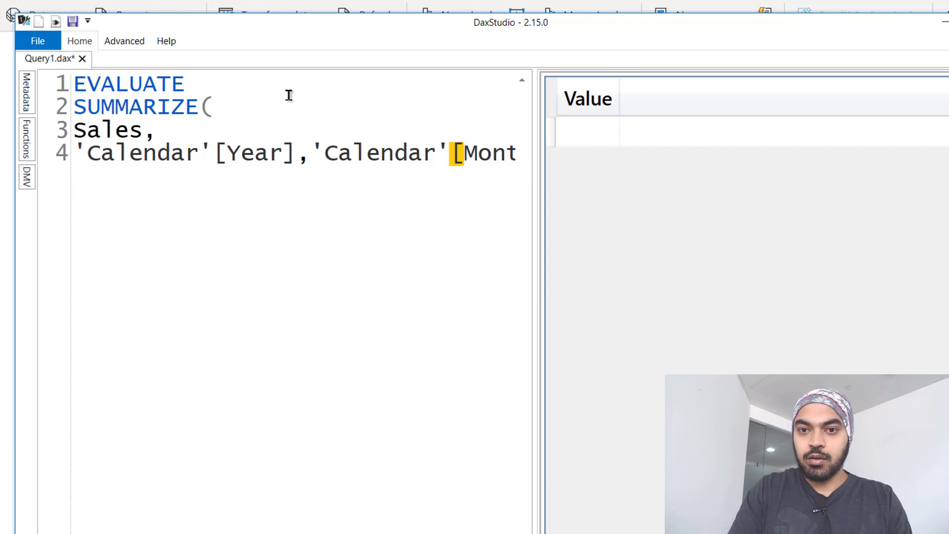
text(h])
scroll(304, 227, down, 1)
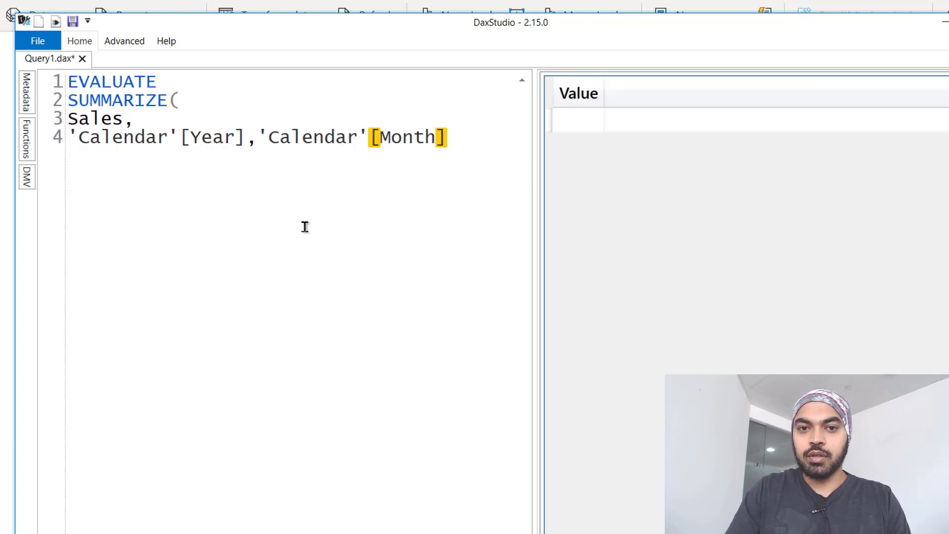
key(Return)
text())
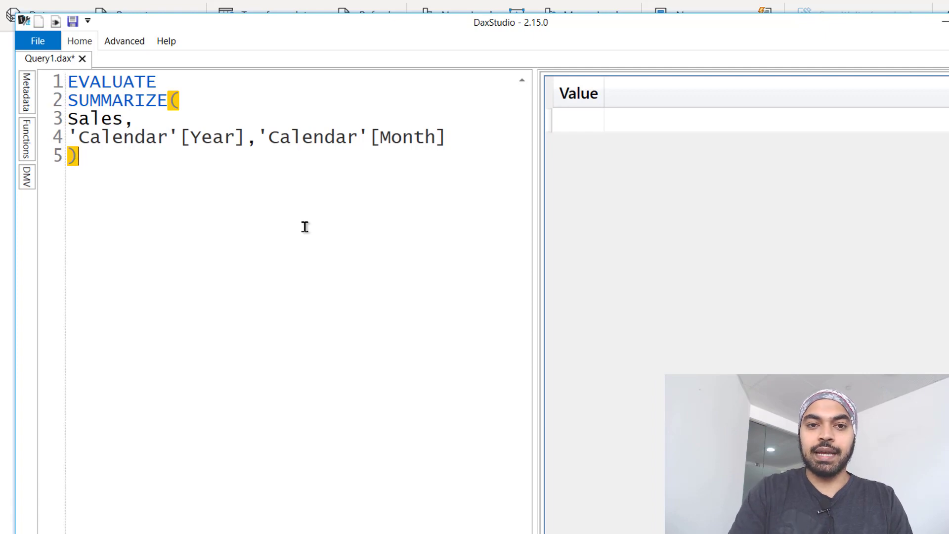
- Format the SUMMARIZE query, run it, and examine the row for July 2001 in the results
key(F6)
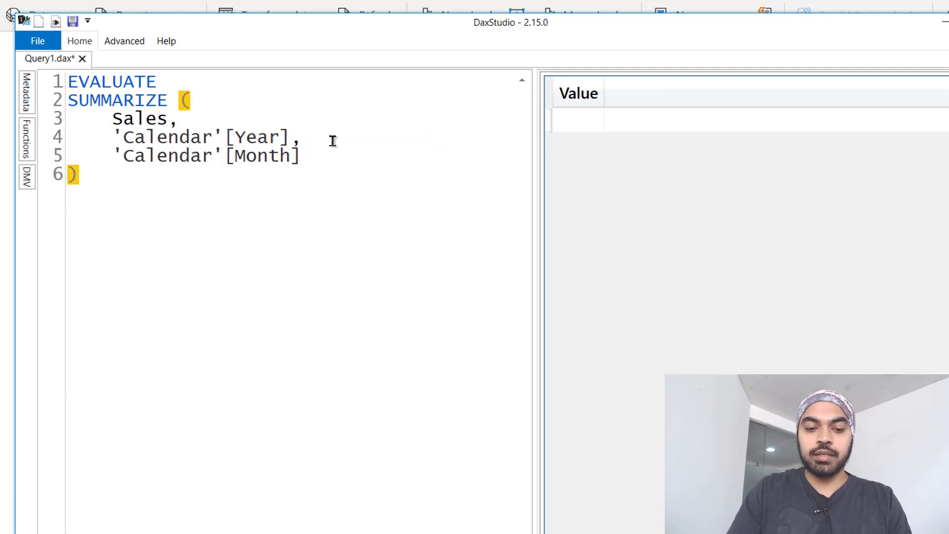
key(F5)
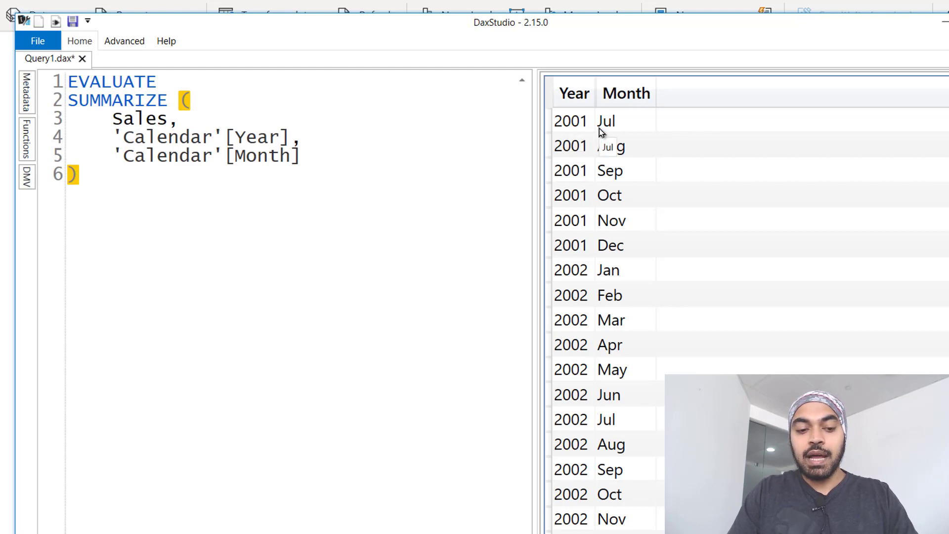
drag(663, 107, 696, 111)
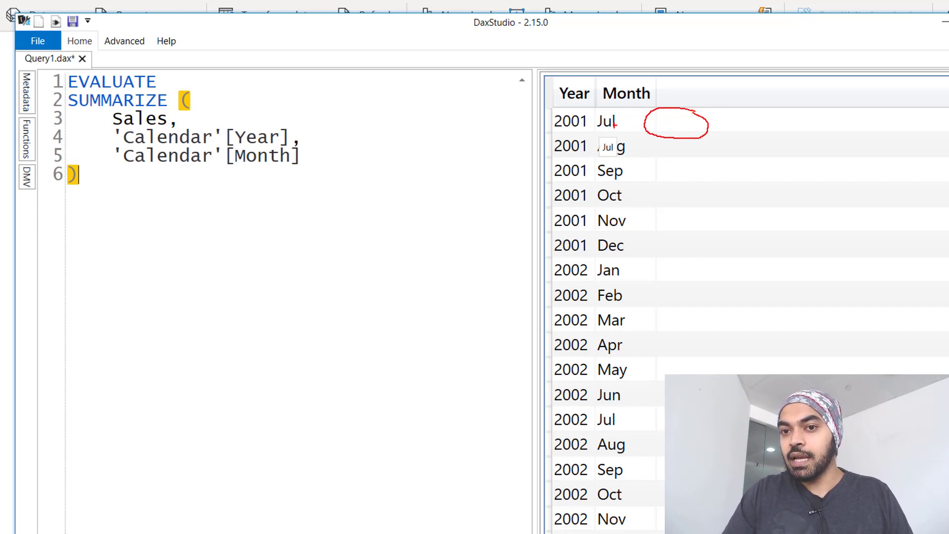
drag(682, 120, 733, 73)
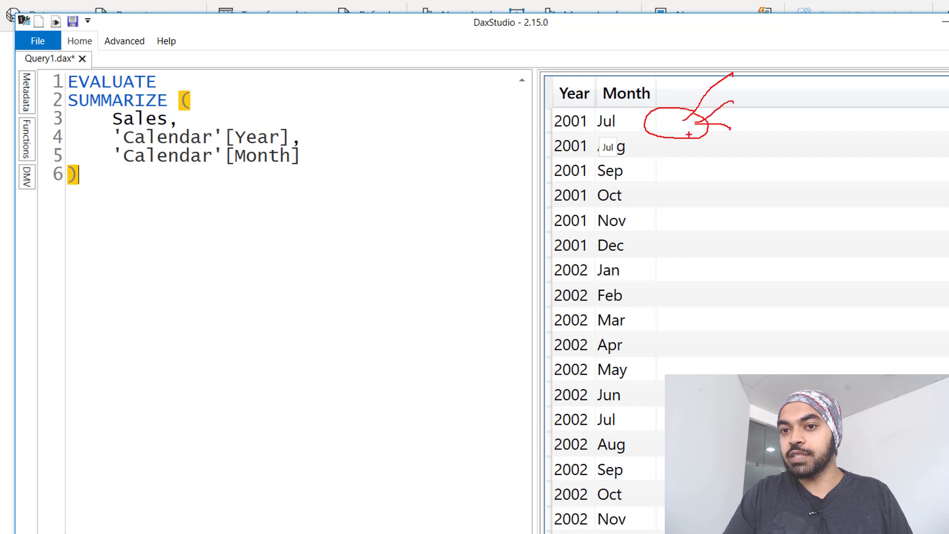
drag(685, 124, 723, 154)
drag(742, 79, 751, 84)
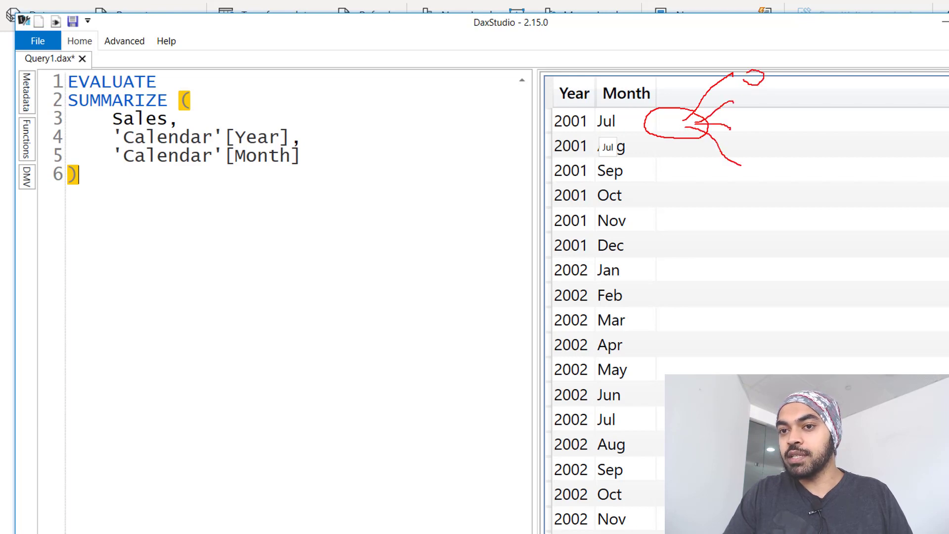
drag(745, 125, 769, 128)
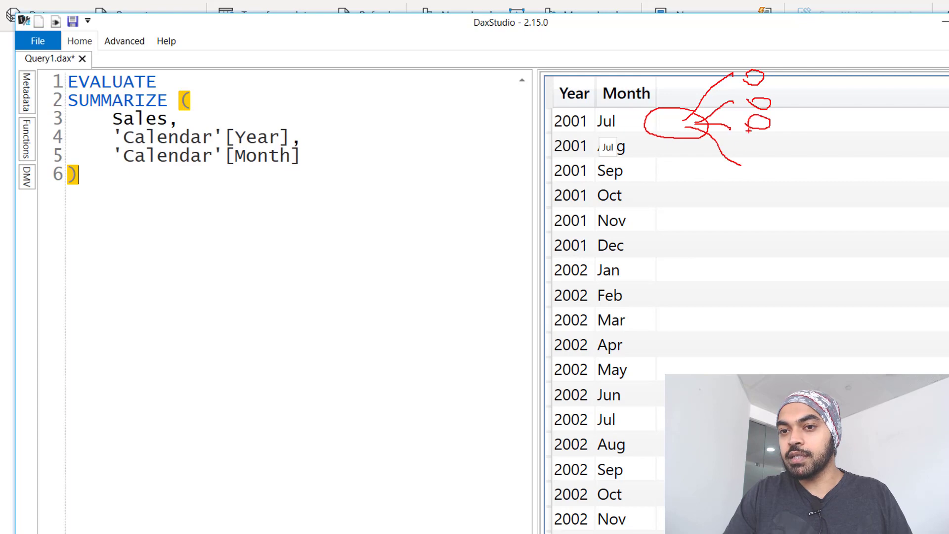
mouse_move(766, 174)
mouse_down()
mouse_move(772, 151)
mouse_move(750, 153)
mouse_move(801, 159)
mouse_up()
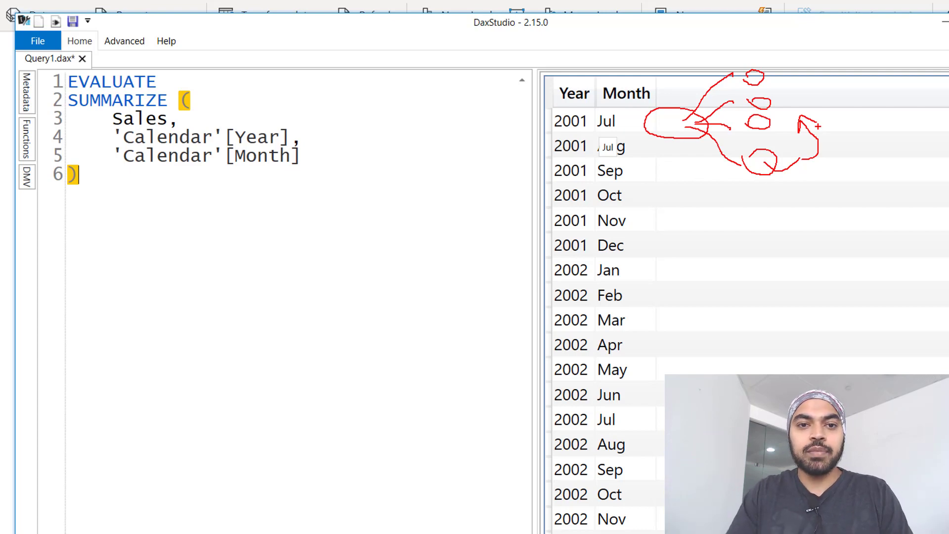
- Open an ADDCOLUMNS function on its own line before SUMMARIZE in the query
click(179, 81)
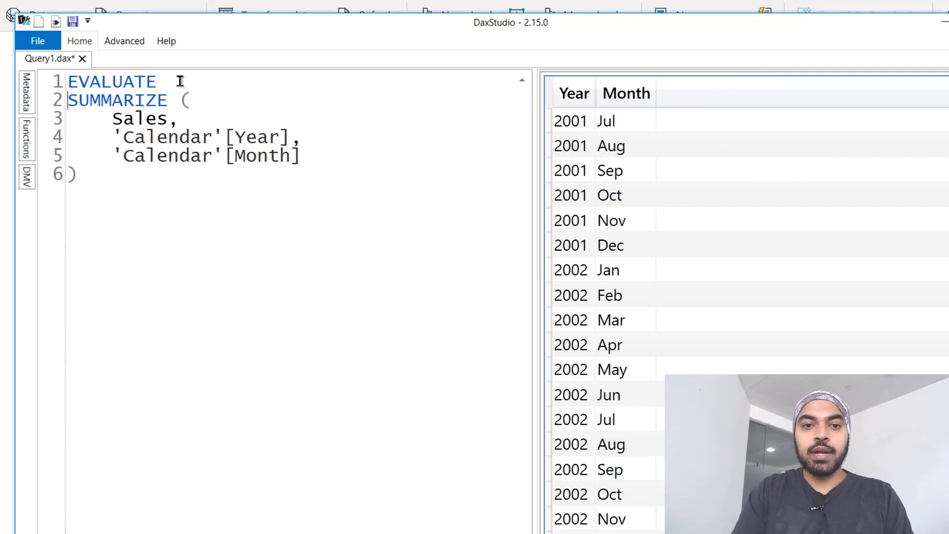
key(Right)
text(ADDCOLUMNS()
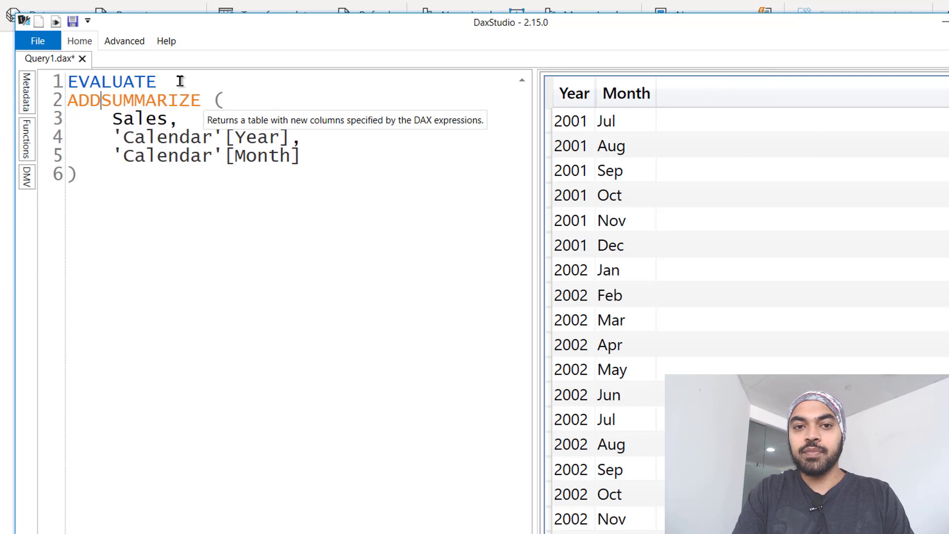
key(Return)
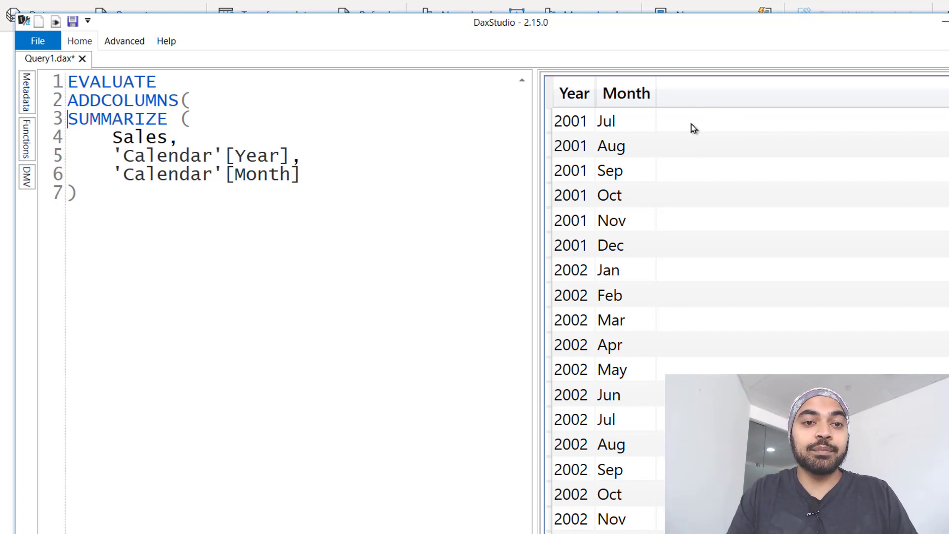
- Add a new column named "MAXSales" to ADDCOLUMNS, after the SUMMARIZE table argument
click(160, 240)
text(,)
key(Return)
text("MAX)
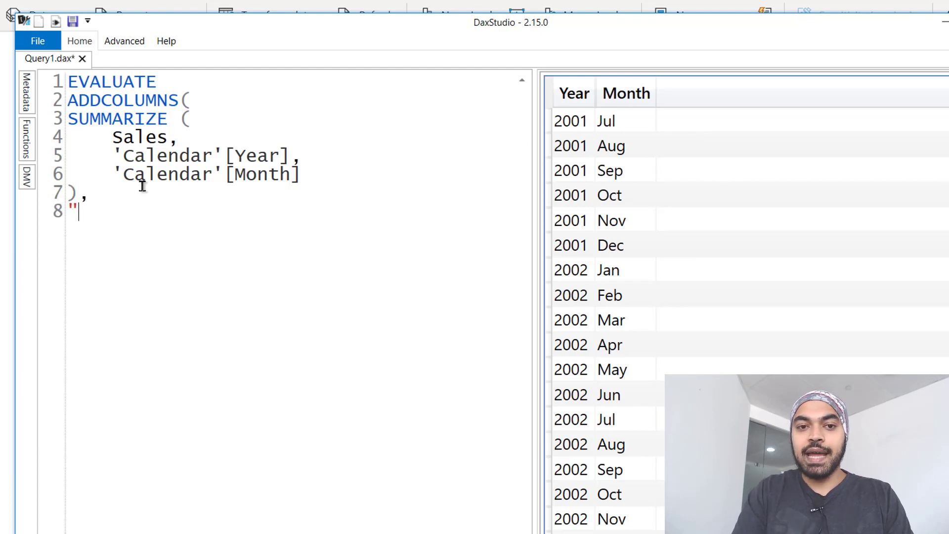
text(Sales",)
key(Return)
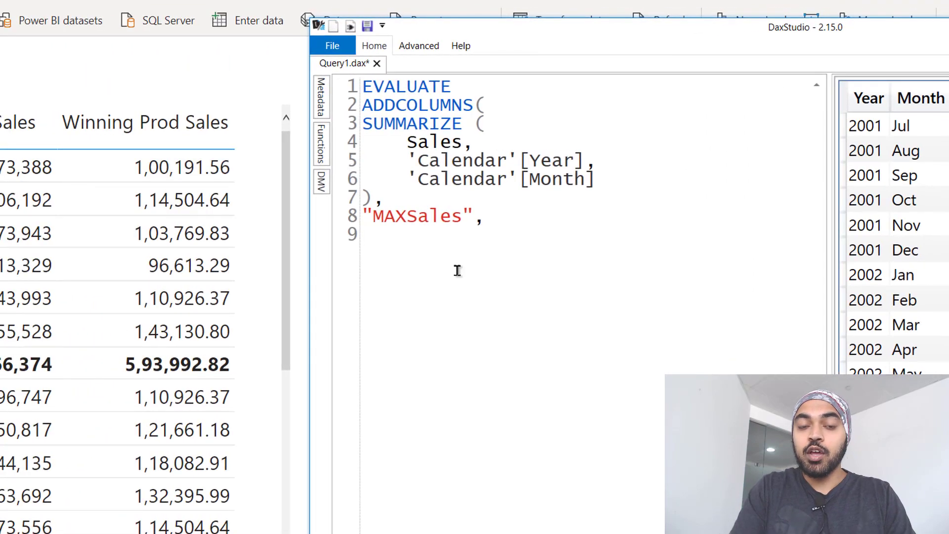
- Define the MAXSales column as MAXX over Products, evaluating [Total Sales]
text(maxx()
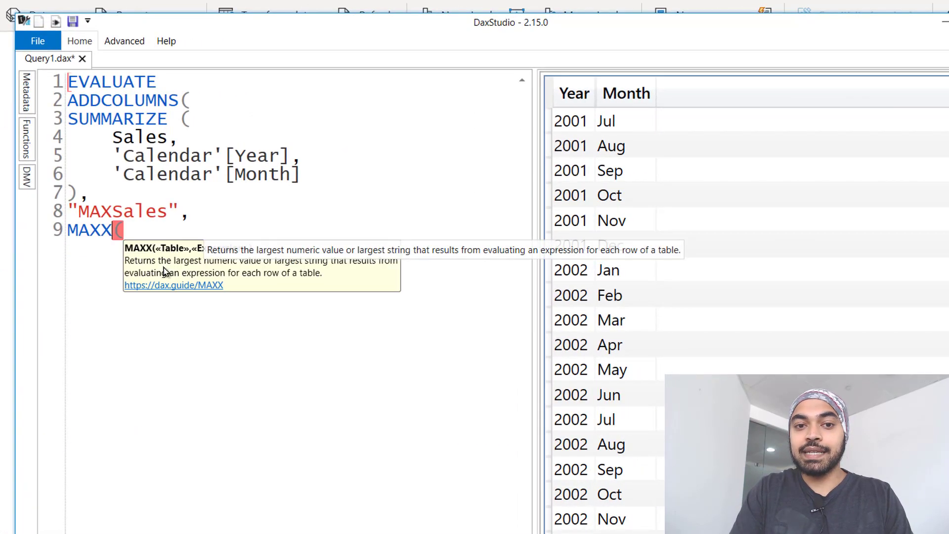
key(Return)
text(Products,)
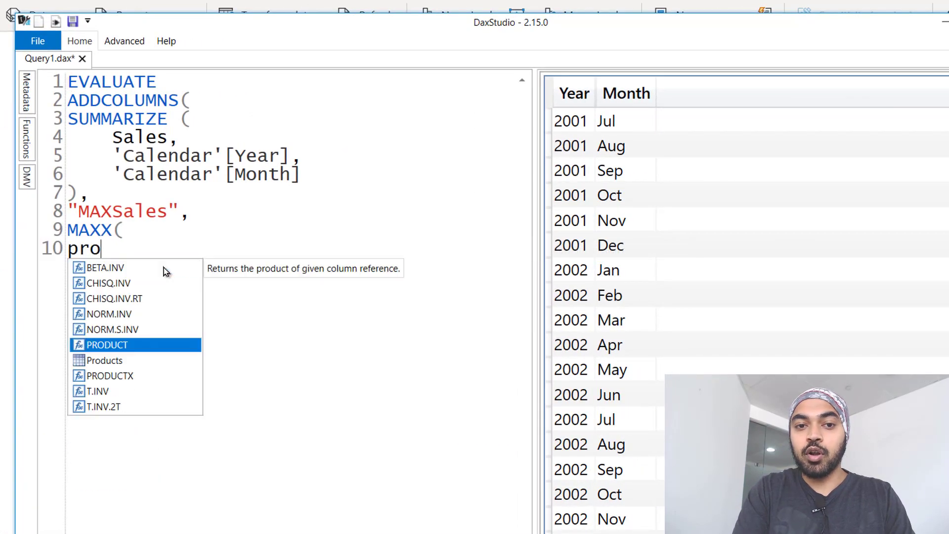
key(Return)
text([Total Sales])
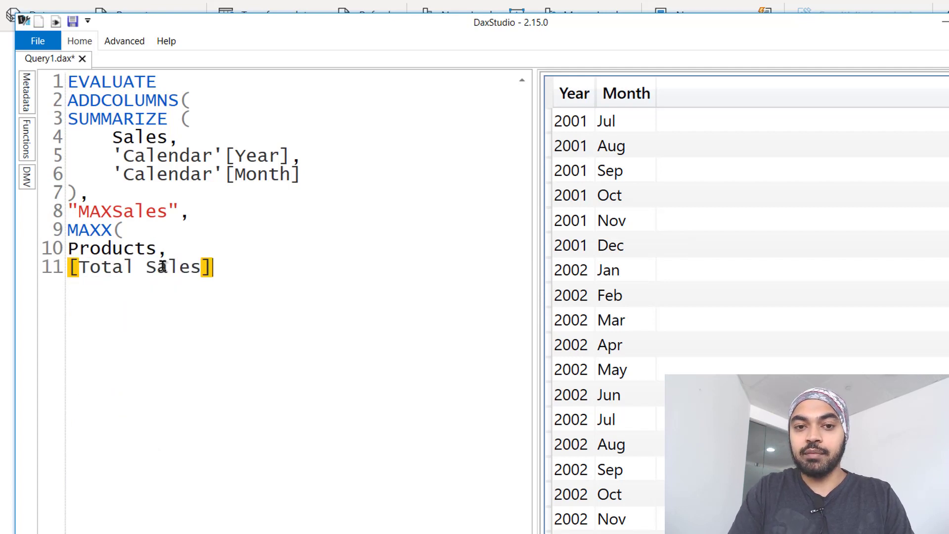
key(Return)
text())
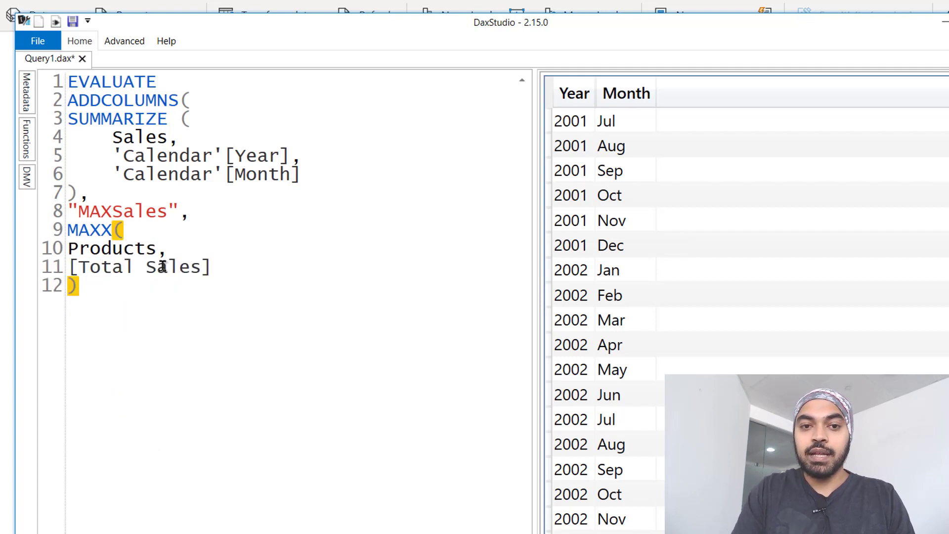
- Close the ADDCOLUMNS function, then format and run the query
key(Return)
text())
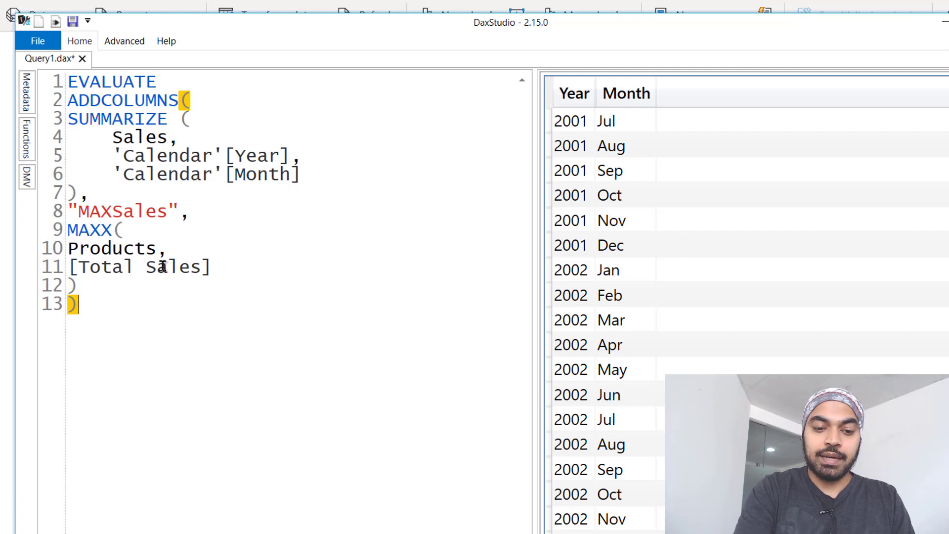
key(F6)
key(F5)
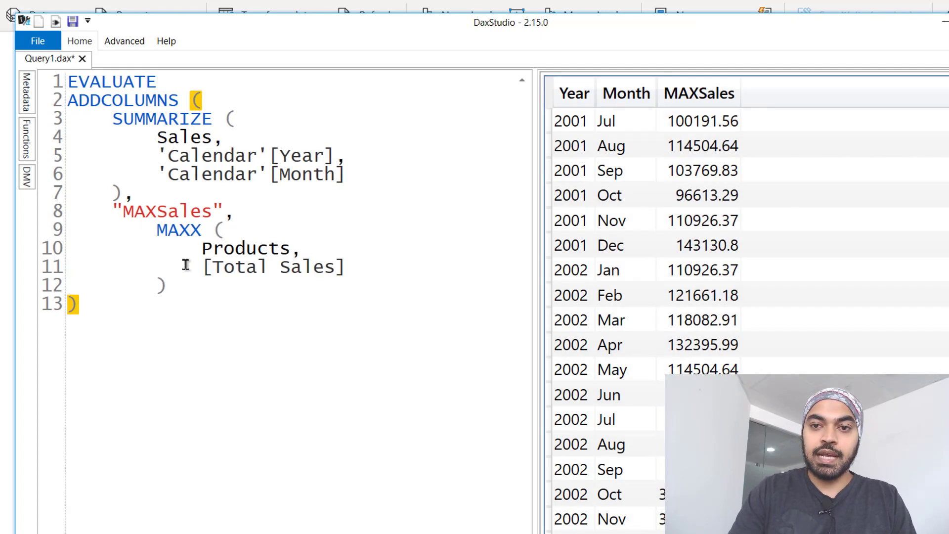
- Examine the SUMMARIZE and MAXX parts of the query against the MAXSales value for July 2001
click(114, 119)
drag(113, 119, 123, 194)
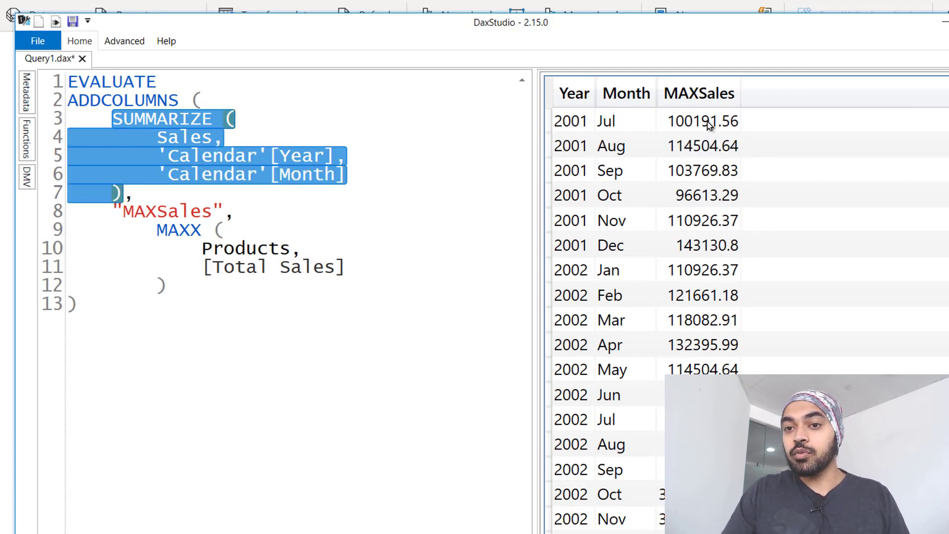
mouse_move(709, 124)
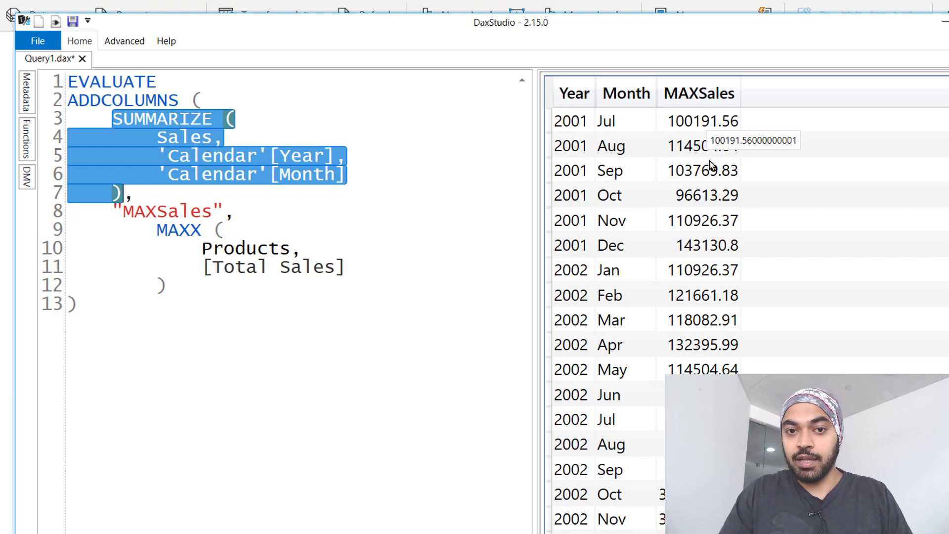
drag(190, 248, 190, 230)
drag(193, 268, 194, 235)
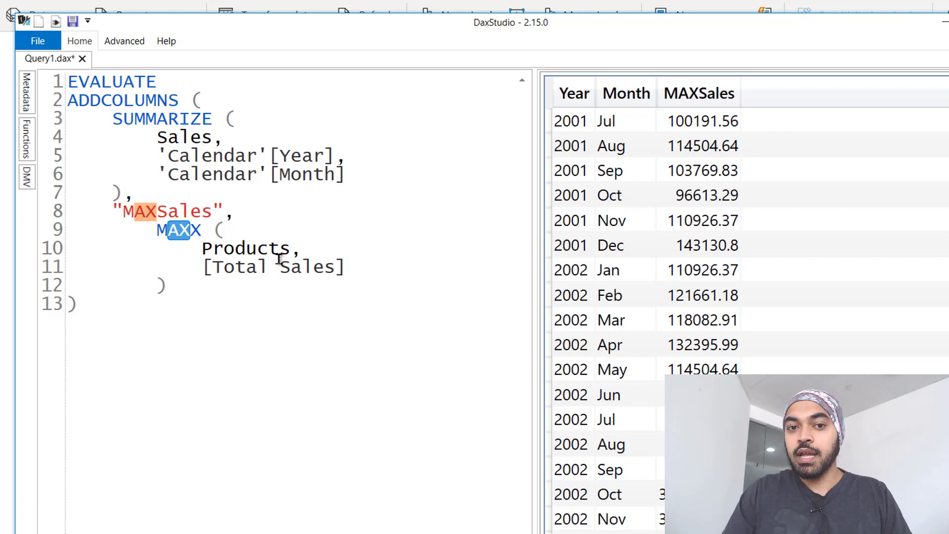
- Copy the whole ADDCOLUMNS expression, leaving out EVALUATE
drag(73, 100, 114, 309)
key(ctrl+c)
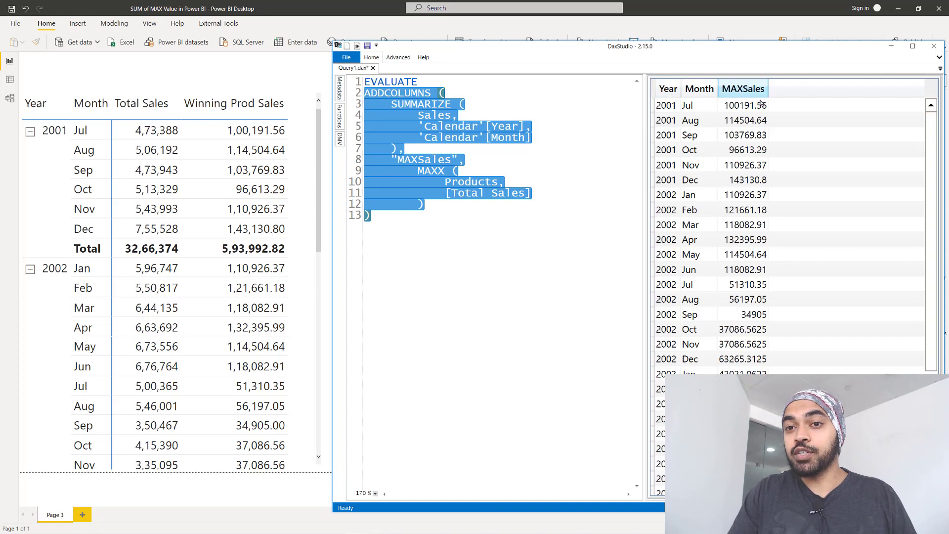
mouse_move(759, 288)
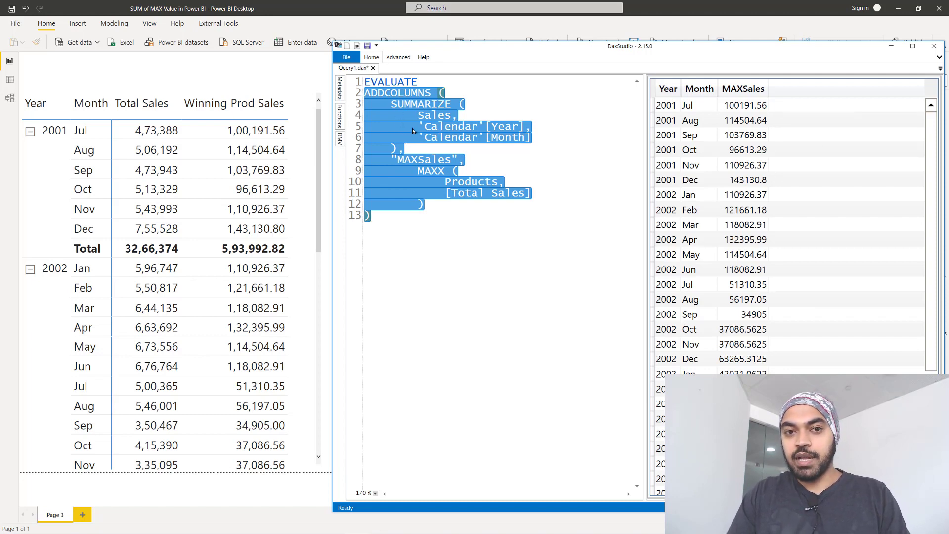
- Switch to Power BI Desktop and create a new measure in the Sales table named "SUMof MAX Sales"
click(281, 79)
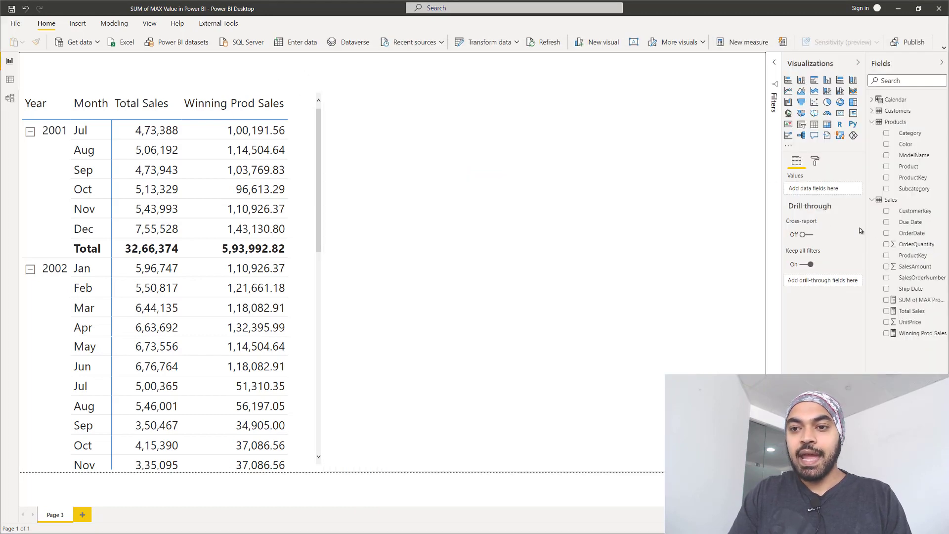
right_click(891, 200)
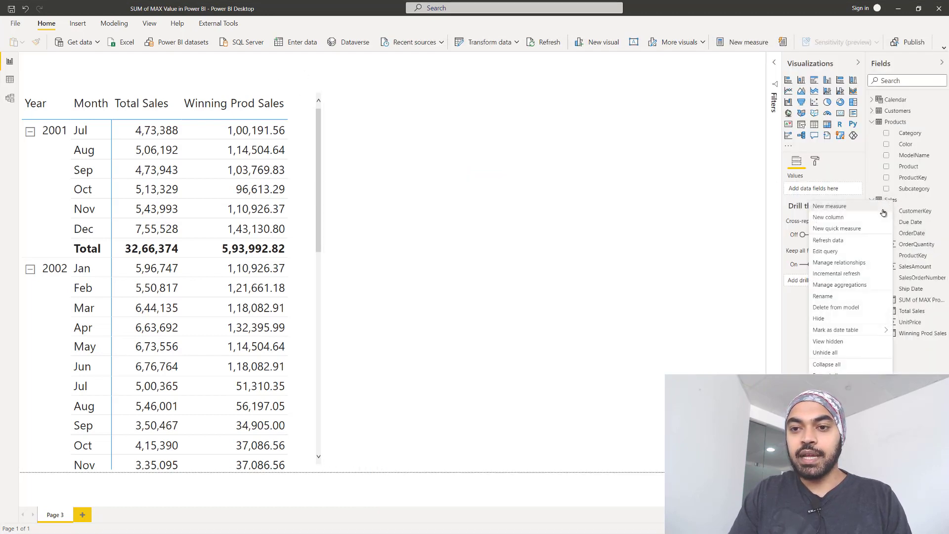
click(757, 196)
text(S)
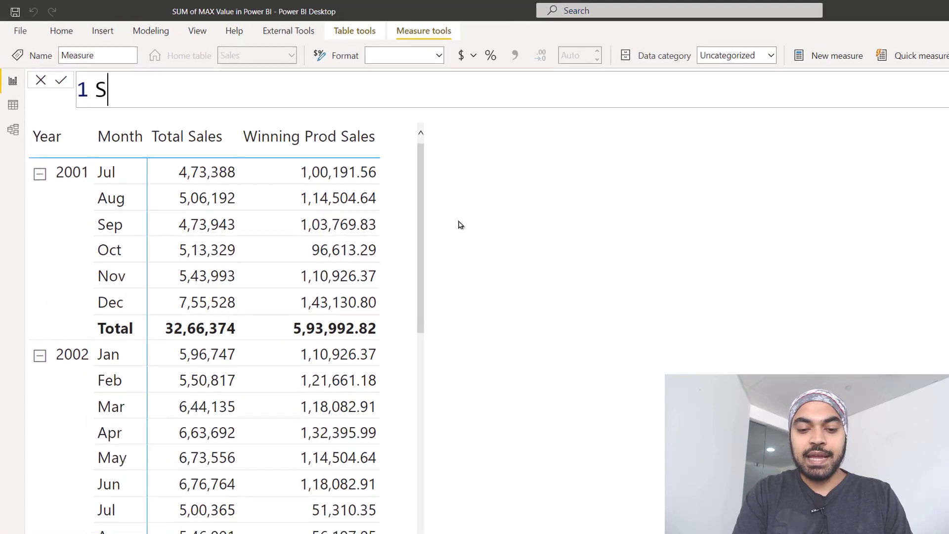
text(UMof MAX Sales =)
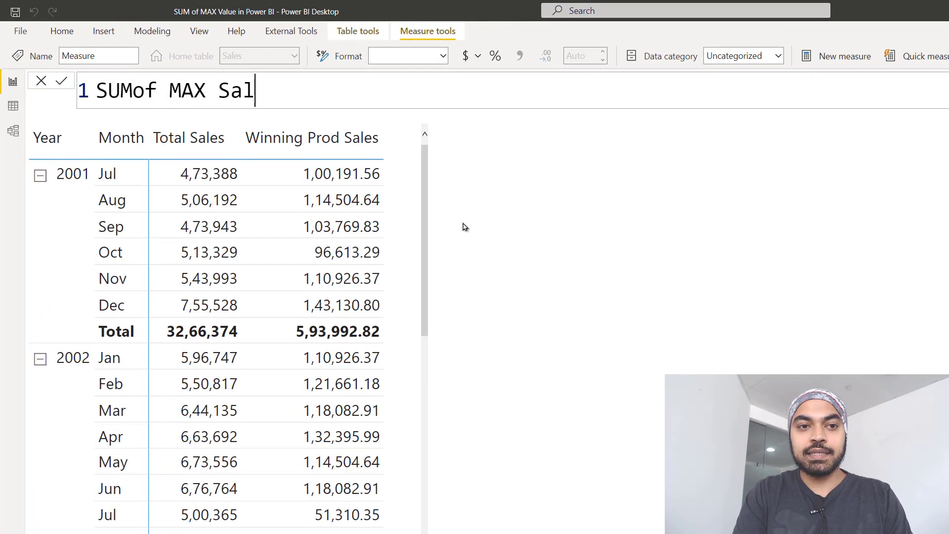
- Paste the copied ADDCOLUMNS expression on a new line below the measure name
key(shift+Return)
key(ctrl+v)
key(Up)
key(Up)
key(Up)
key(Up)
key(Up)
key(Up)
key(Up)
key(Up)
key(Up)
key(Up)
key(Up)
key(Up)
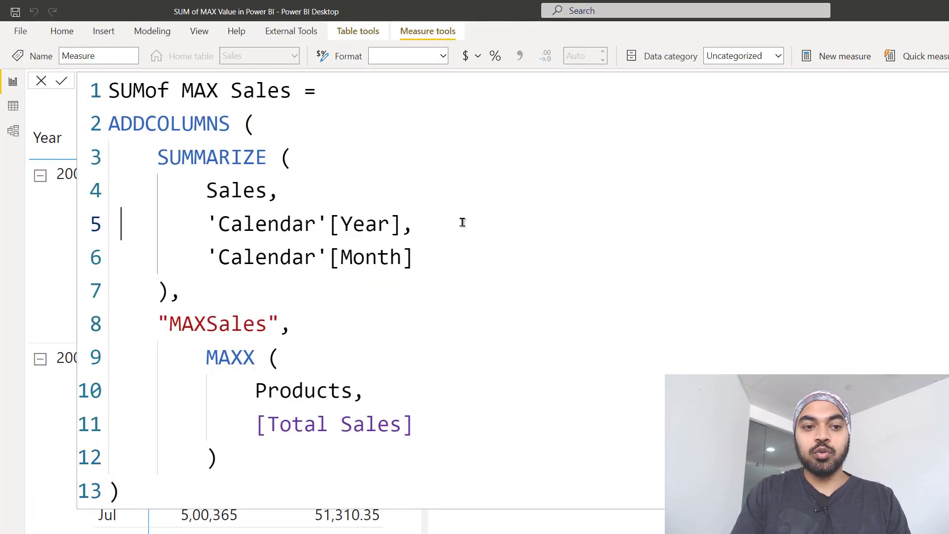
- Open a SUMX function before the pasted ADDCOLUMNS expression, moving ADDCOLUMNS onto its own line
key(Down)
key(Home)
key(shift+Down)
key(shift+Down)
key(shift+Down)
key(shift+Down)
key(shift+Down)
key(shift+Down)
key(shift+Down)
key(shift+Down)
key(shift+Down)
key(shift+Down)
key(shift+Down)
key(shift+Down)
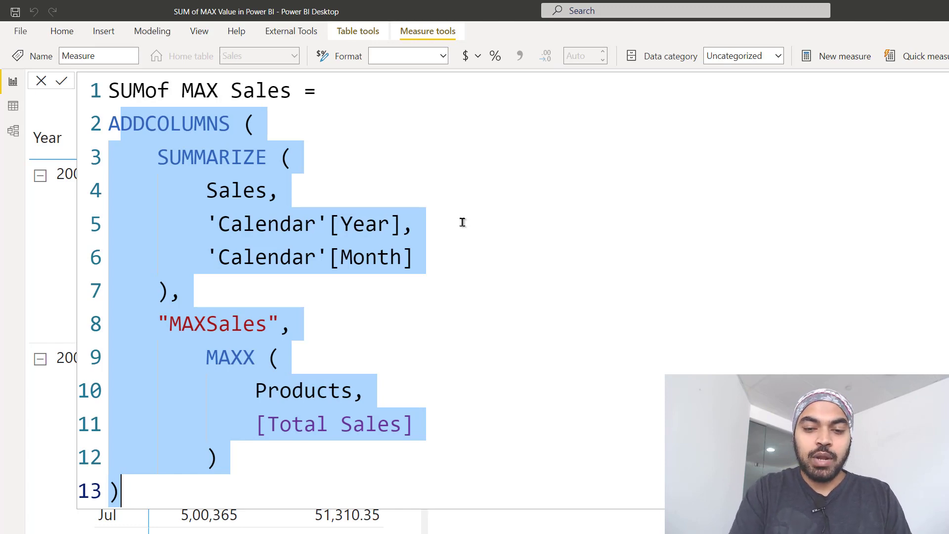
scroll(462, 223, down, 5)
key(Left)
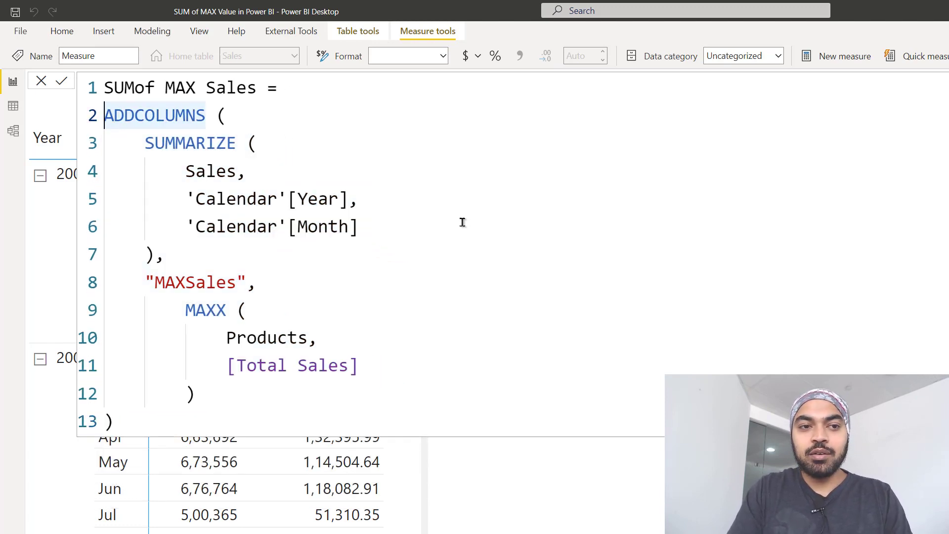
text(sumx()
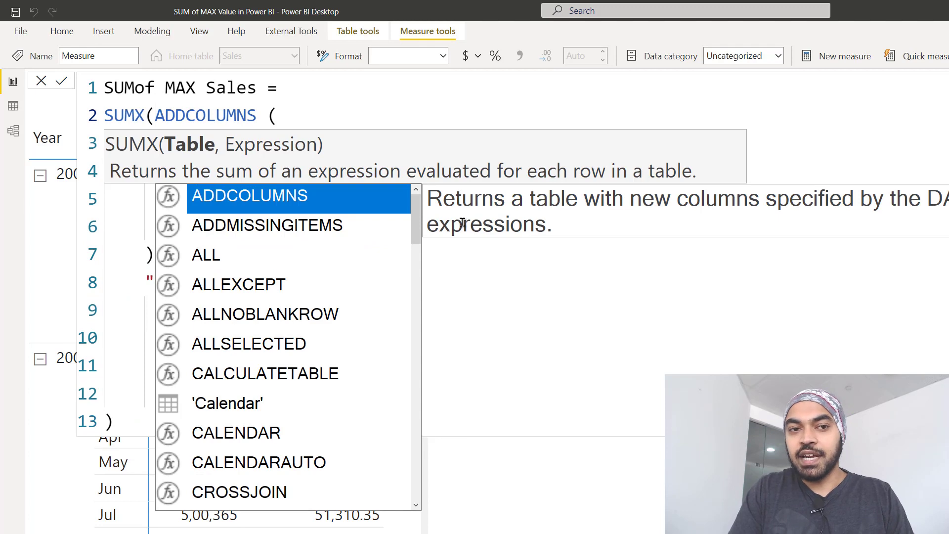
key(Return)
- Indent the lines from SUMMARIZE to the closing bracket of ADDCOLUMNS one level further inside SUMX
key(Down)
key(Escape)
key(Down)
key(shift+Down)
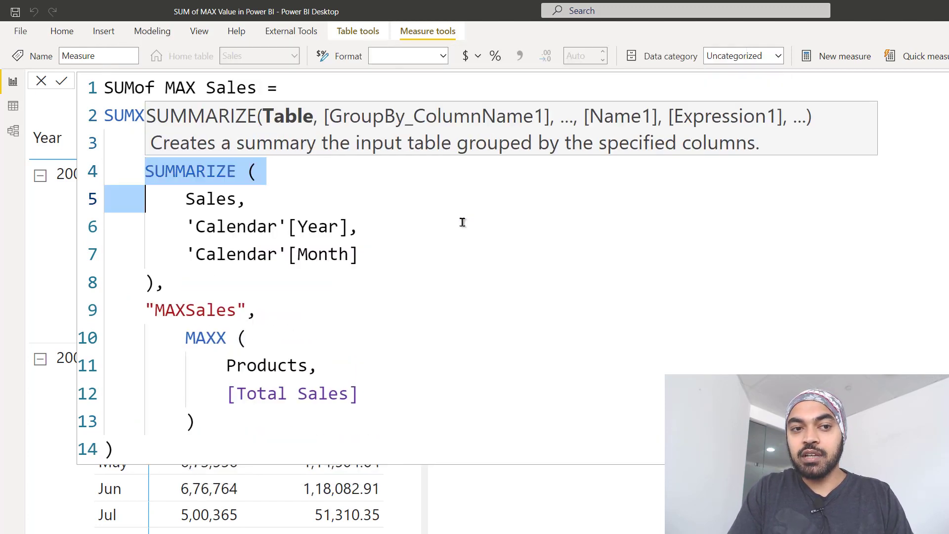
key(shift+Down)
key(shift+Down)
key(shift+Down)
key(shift+Down)
key(shift+Down)
key(shift+Down)
key(shift+Down)
key(shift+Down)
key(shift+Down)
key(Tab)
- Set [MAXSales] as the SUMX expression after the ADDCOLUMNS table and close the function
key(End)
text(,)
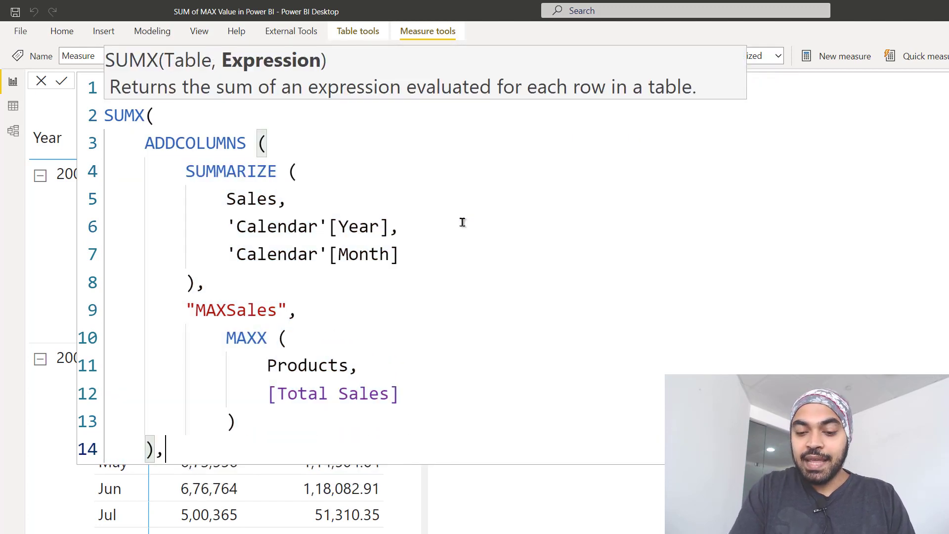
key(Return)
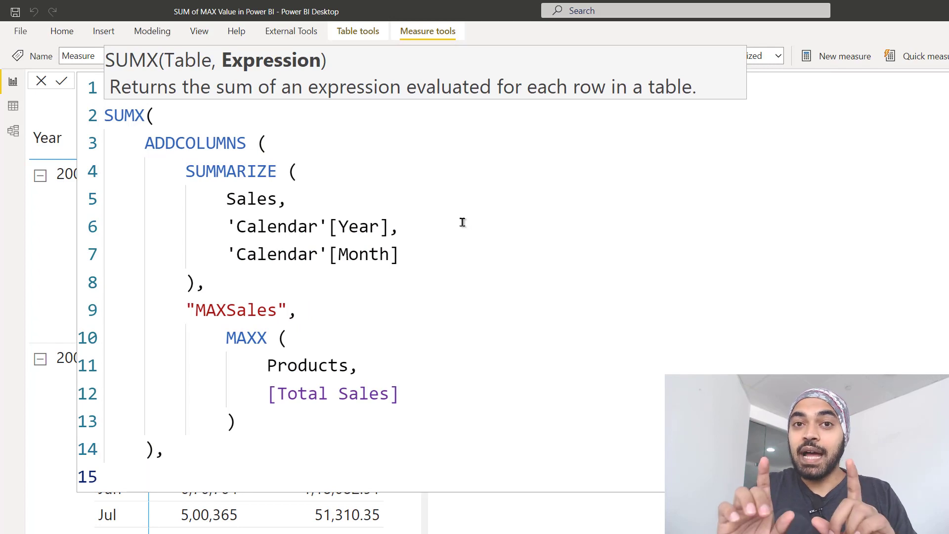
text([)
key(Tab)
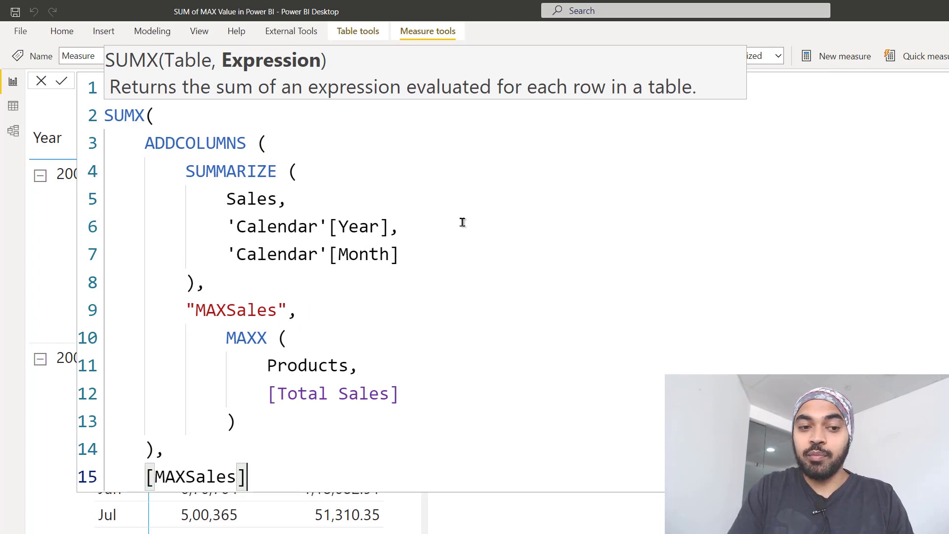
key(Return)
text())
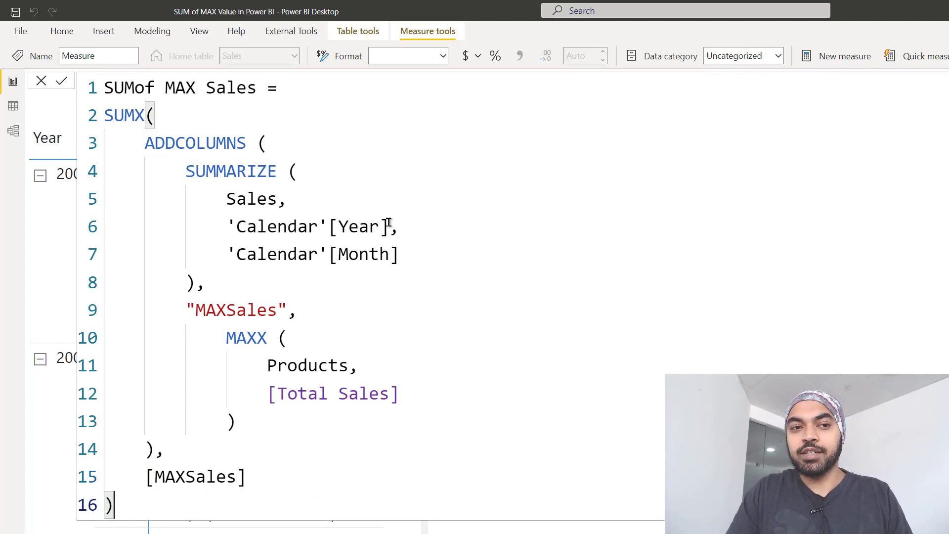
- Review the ADDCOLUMNS table argument inside the SUMX formula
drag(155, 143, 216, 364)
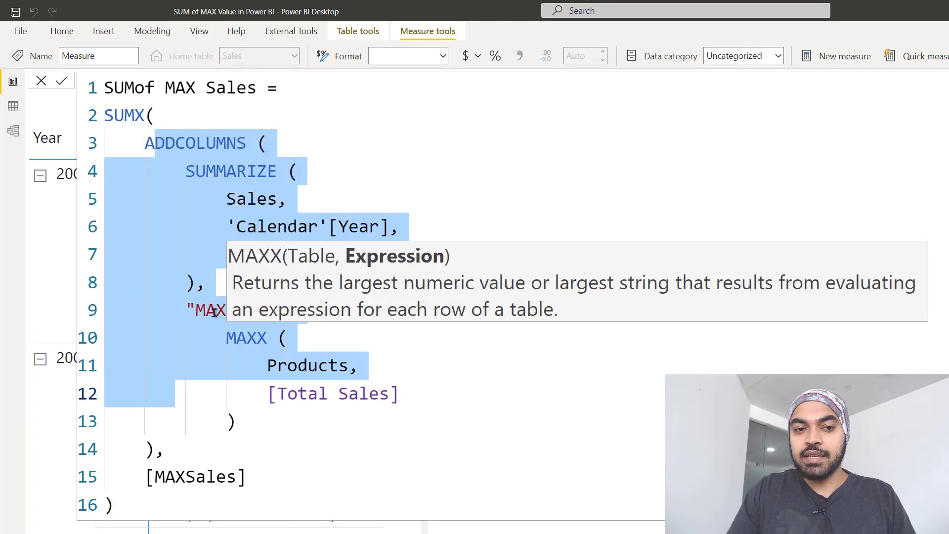
key(Right)
key(Right)
key(Right)
key(Right)
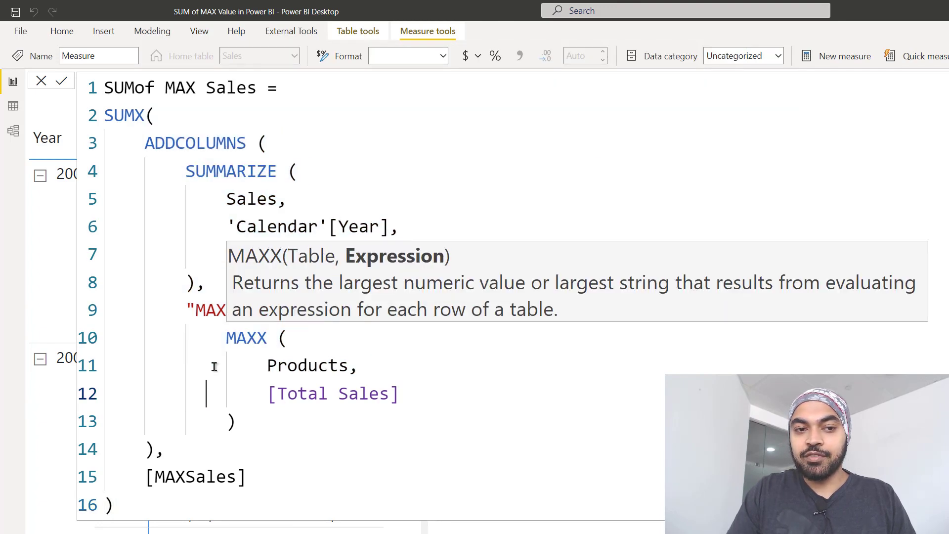
- Commit the SUMof MAX Sales measure and close its formula
click(210, 312)
click(156, 509)
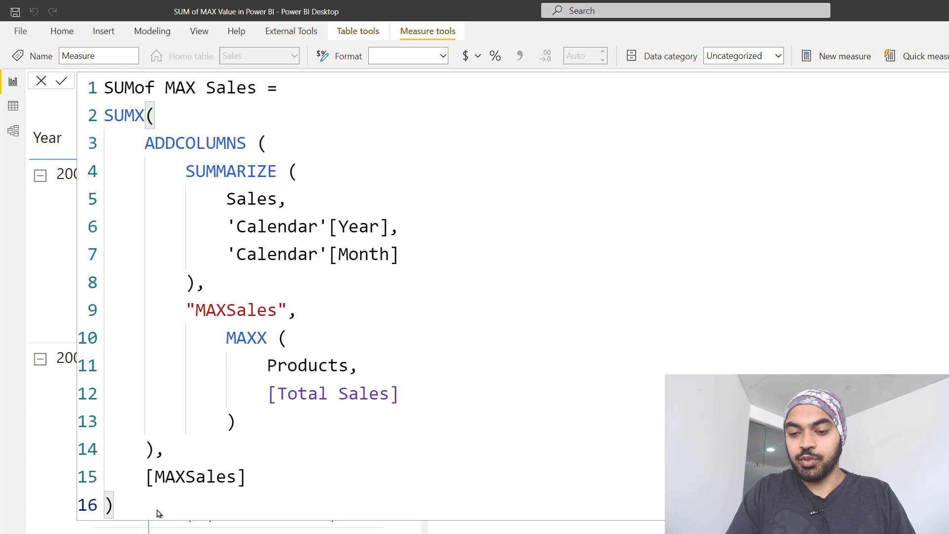
key(Return)
click(227, 309)
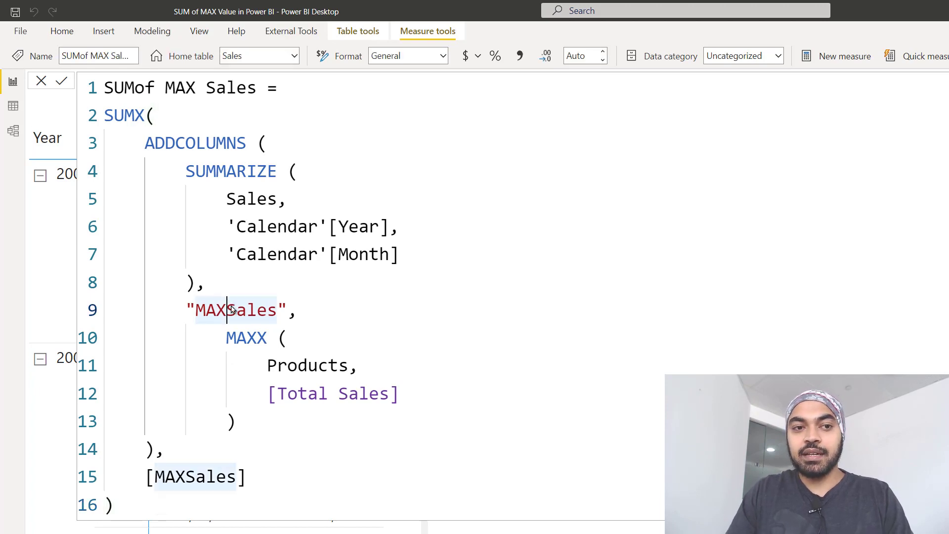
key(Escape)
- Widen the year-month matrix and add the SUMof MAX Sales measure to it as a value after Winning Prod Sales
drag(433, 378, 633, 379)
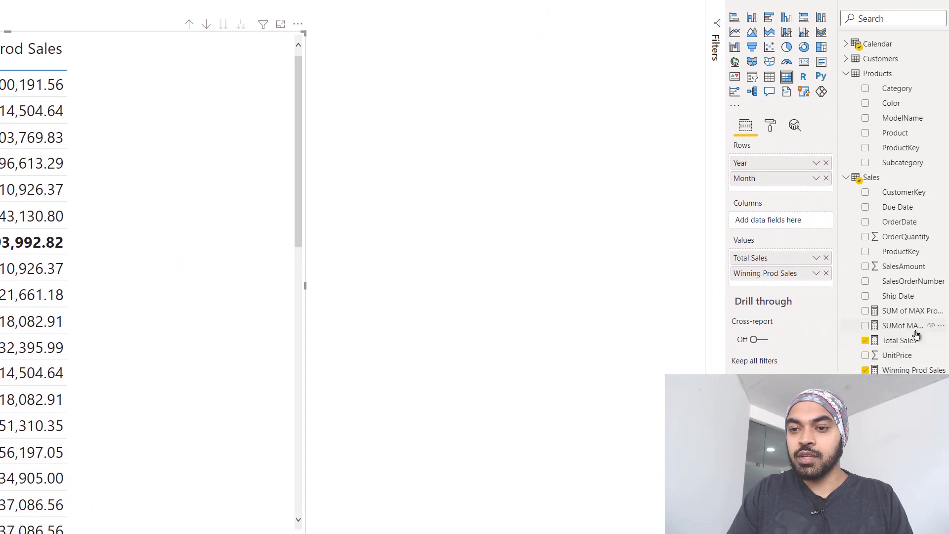
drag(905, 326, 182, 163)
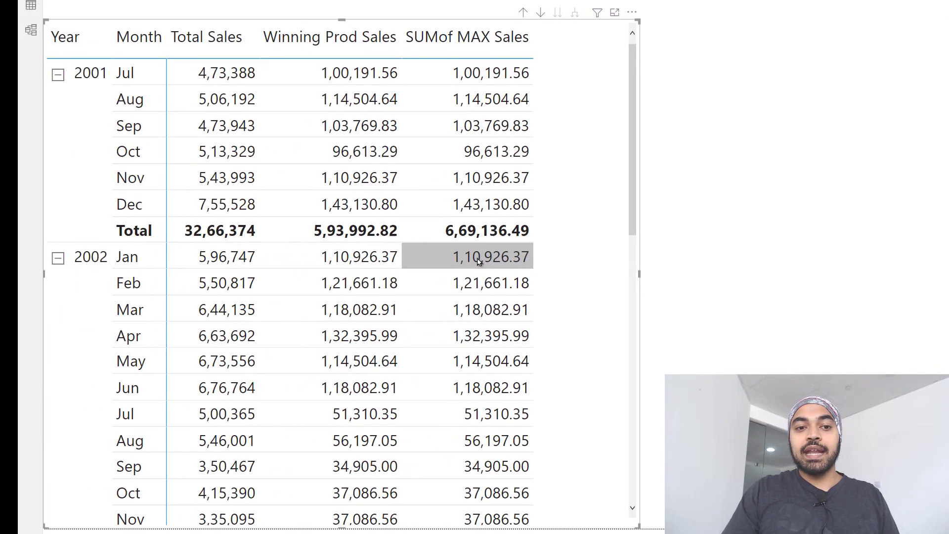
- Annotate the 2001 totals of Winning Prod Sales and SUMof MAX Sales for comparison, and bracket the July to December values
key(ctrl+2)
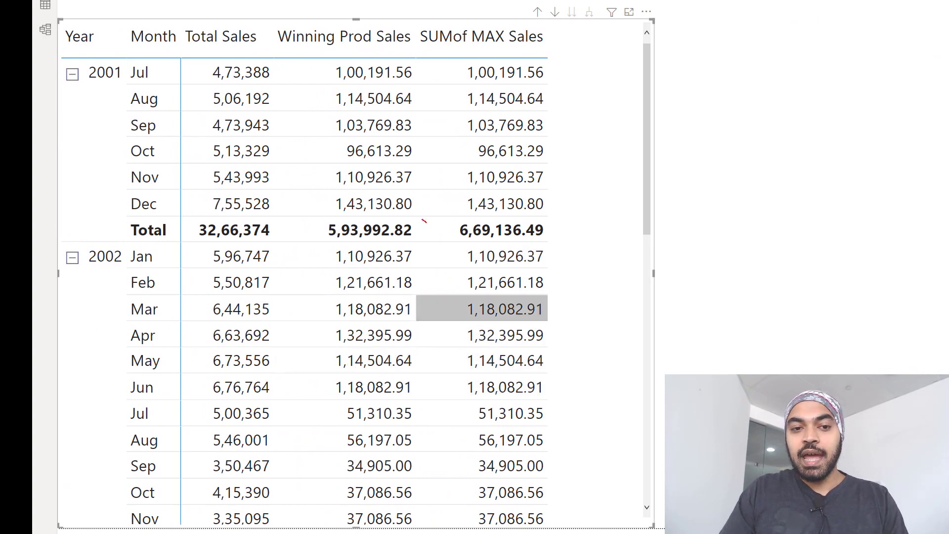
drag(424, 221, 306, 212)
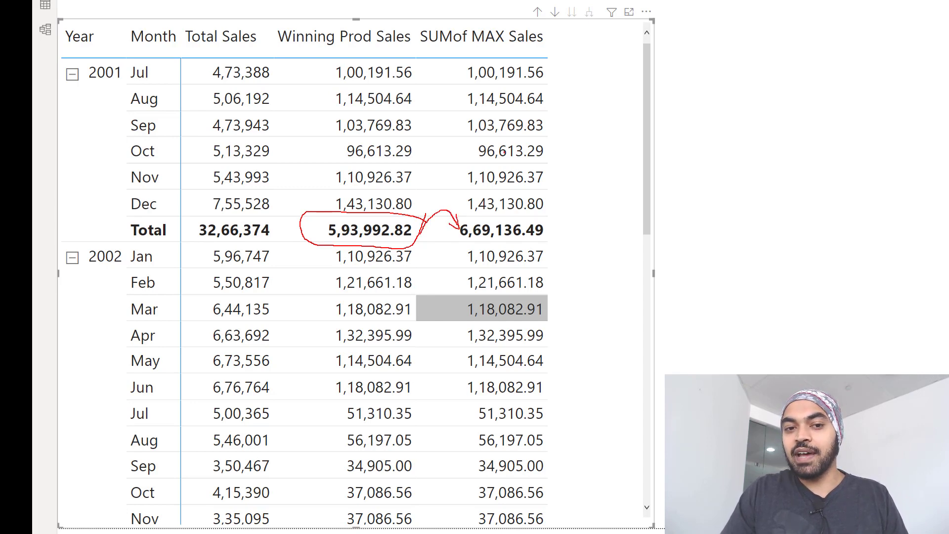
mouse_move(565, 70)
mouse_down()
mouse_move(554, 106)
mouse_move(574, 190)
mouse_up()
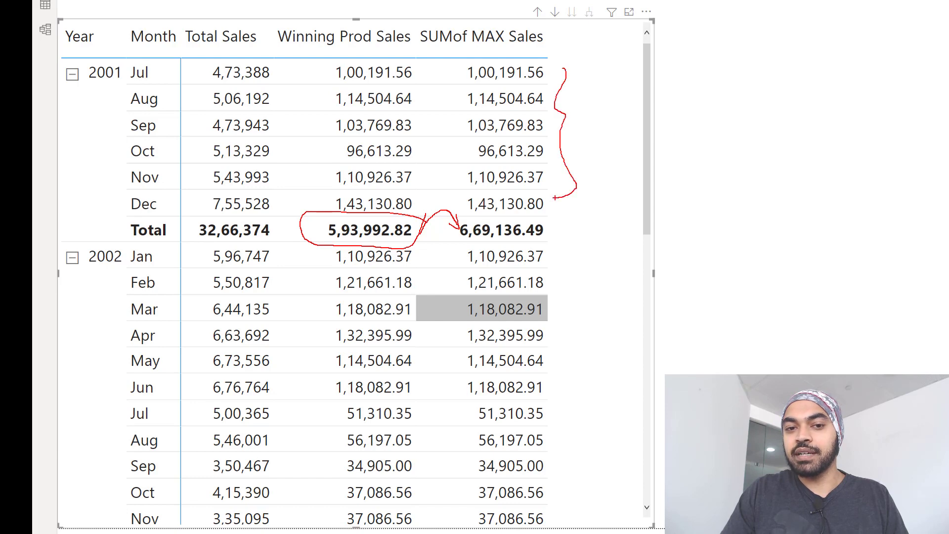